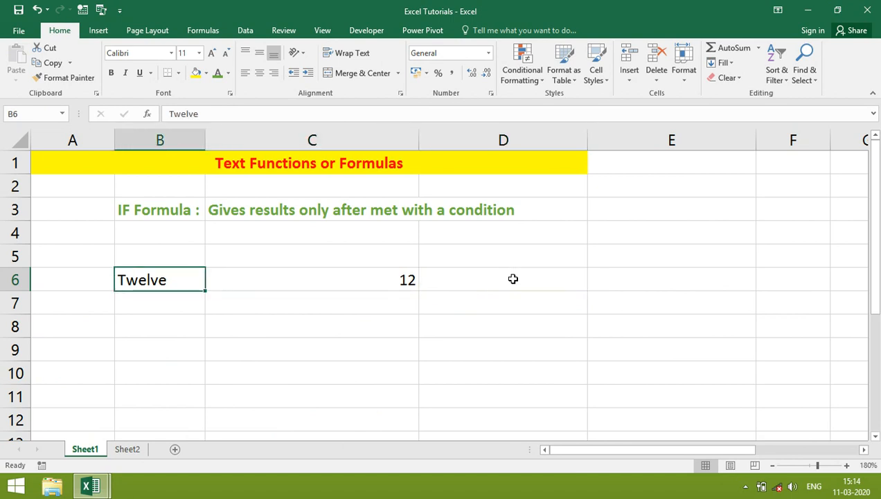
# Step: Enter an IF formula in D6 that tests whether B6 equals "Twelve", returning TRUE if so and FALSE otherwise
pyautogui.press('Right')
pyautogui.press('Right')
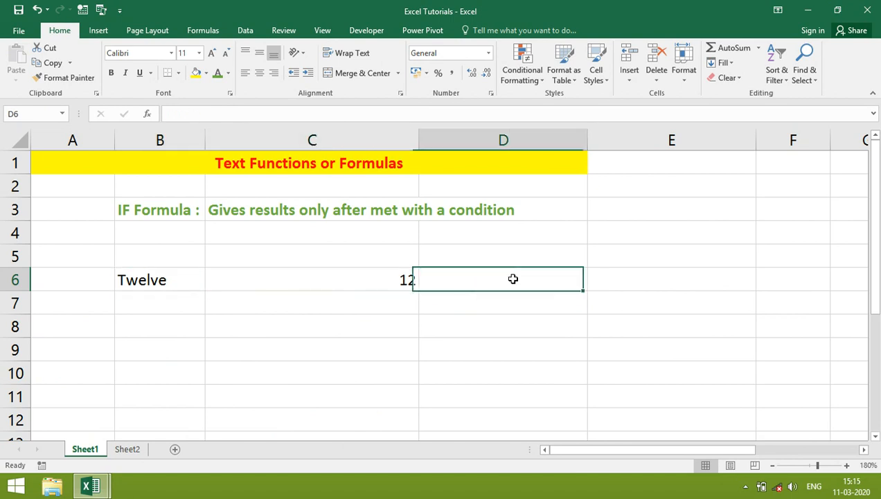
pyautogui.write('=if')
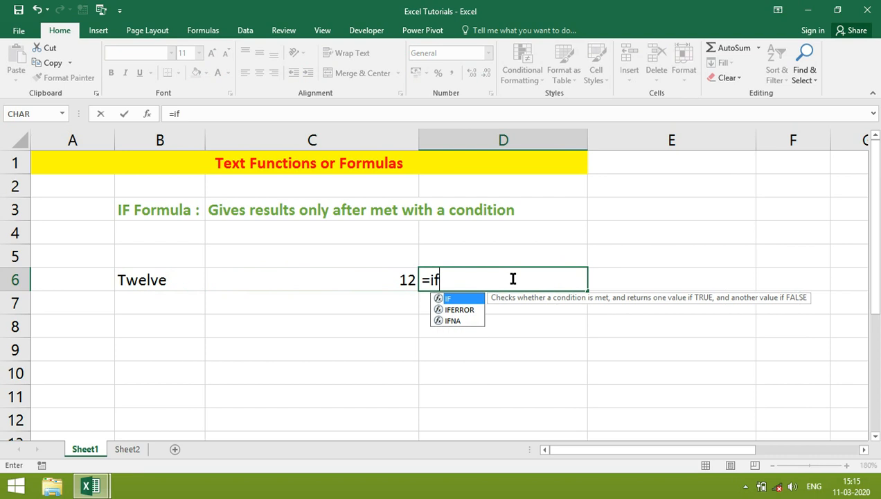
pyautogui.write('(')
pyautogui.press('Left')
pyautogui.press('Left')
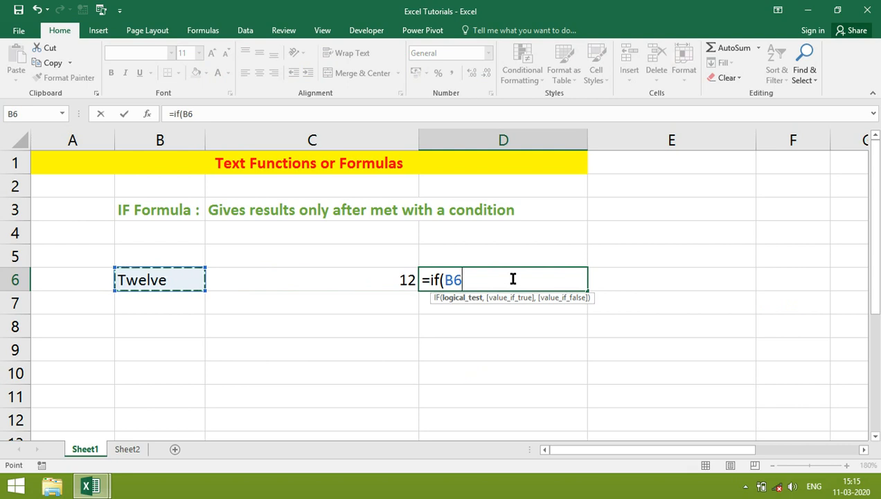
pyautogui.write('=')
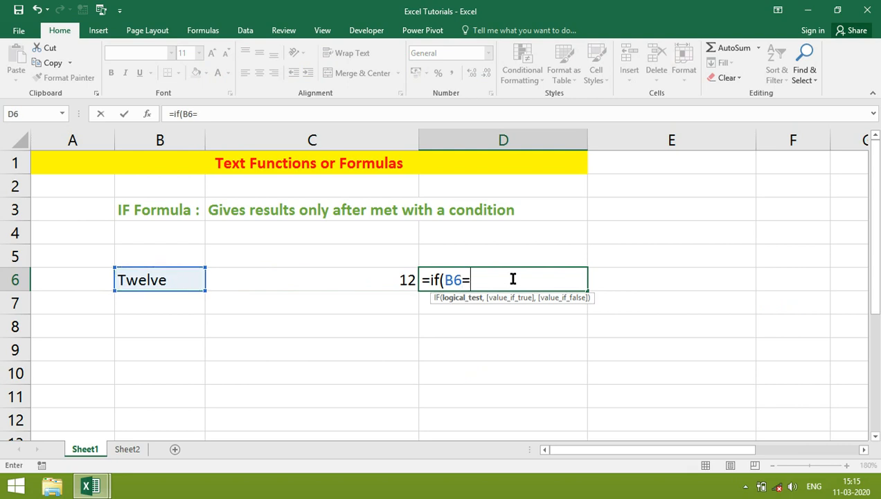
pyautogui.write('"Twelve",true,')
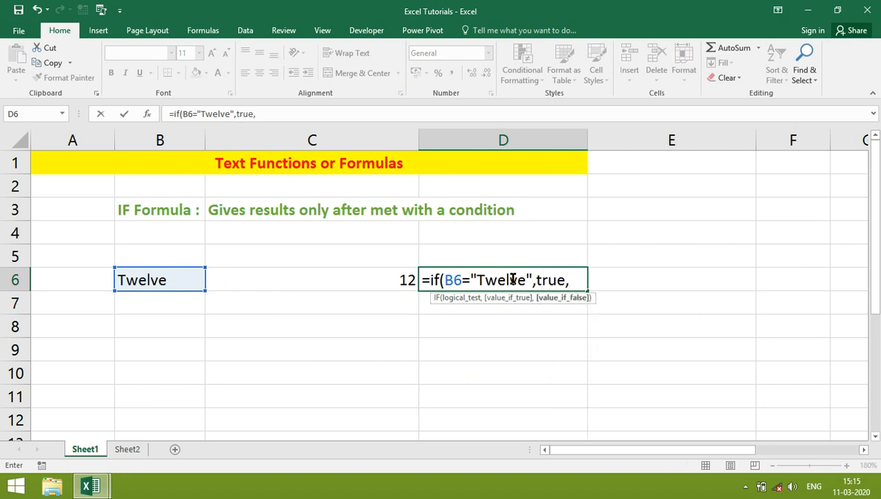
pyautogui.write('fals')
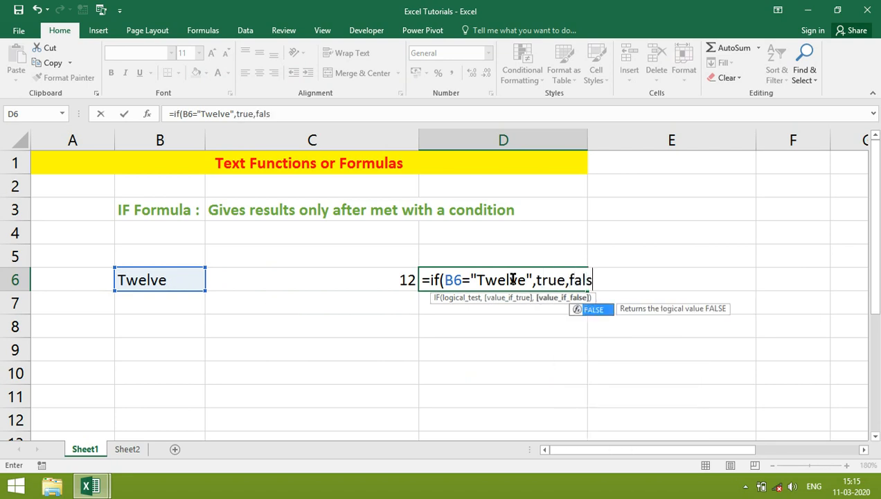
pyautogui.write('e)')
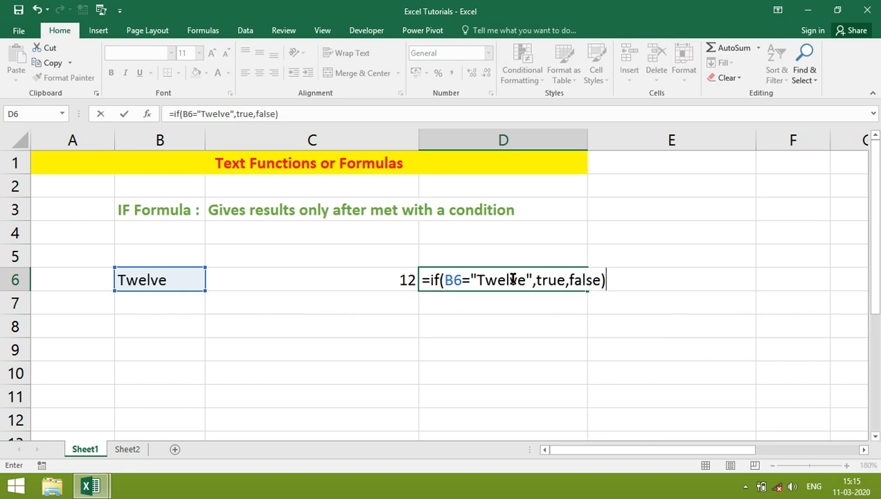
pyautogui.press('Return')
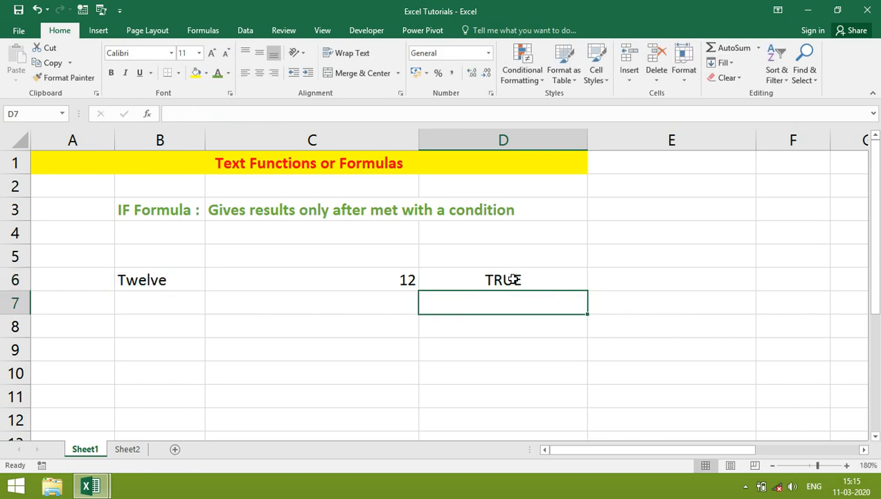
# Step: Test the formula by replacing the text in B6 with "thri", and undo that change
pyautogui.click(513, 279)
pyautogui.press('Left')
pyautogui.press('Left')
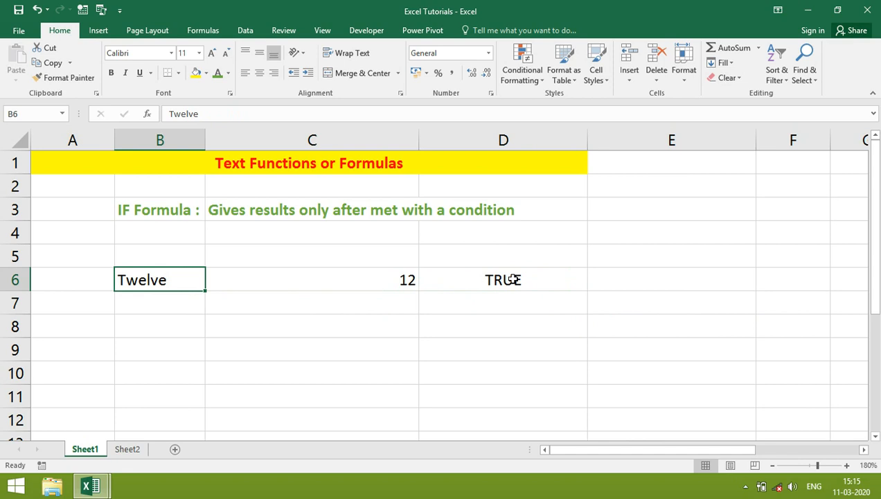
pyautogui.write('thri')
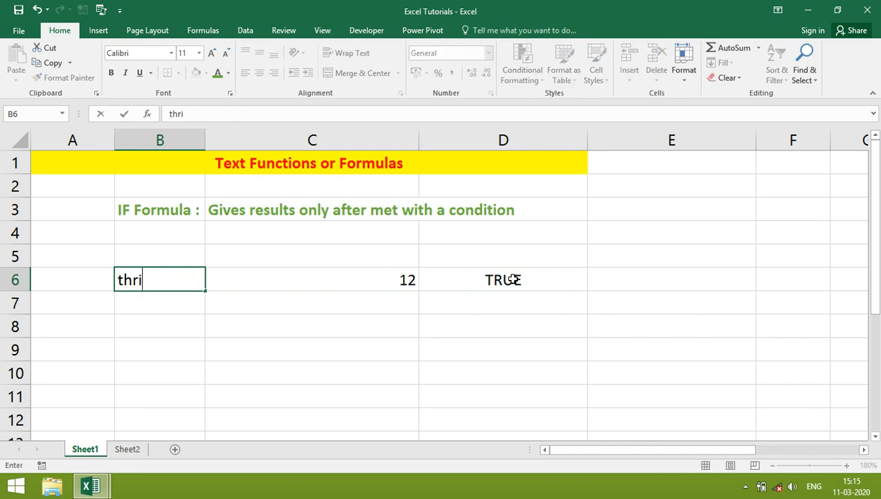
pyautogui.press('Return')
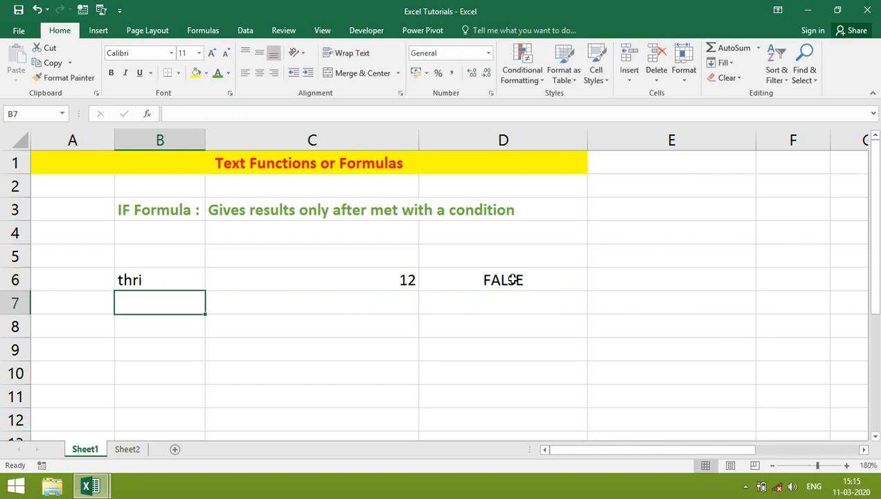
pyautogui.press('Up')
pyautogui.hotkey('ctrl', 'z')
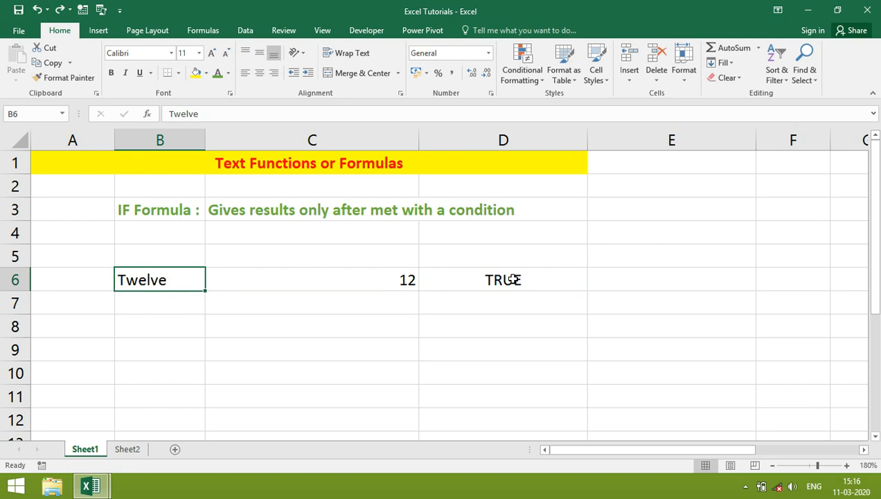
# Step: Replace the formula in D6 with =IF(B6="Twelve",(C6*2),FALSE)
pyautogui.click(513, 279)
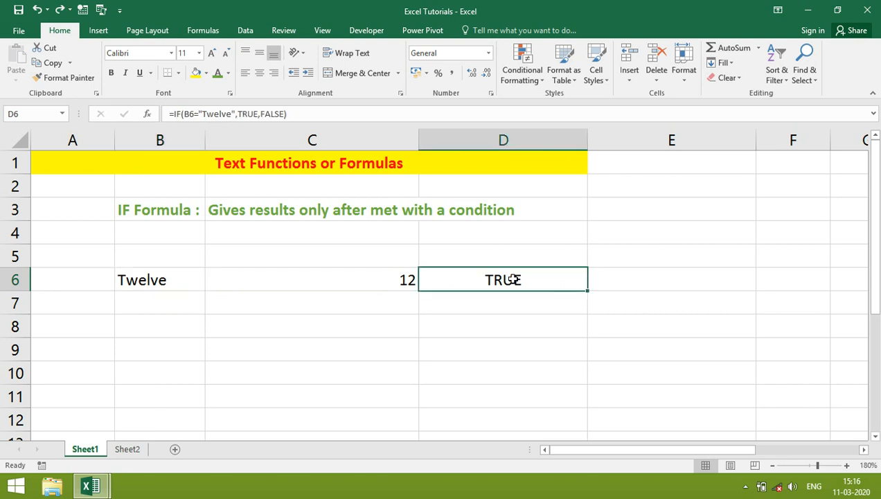
pyautogui.press('Delete')
pyautogui.write('=i')
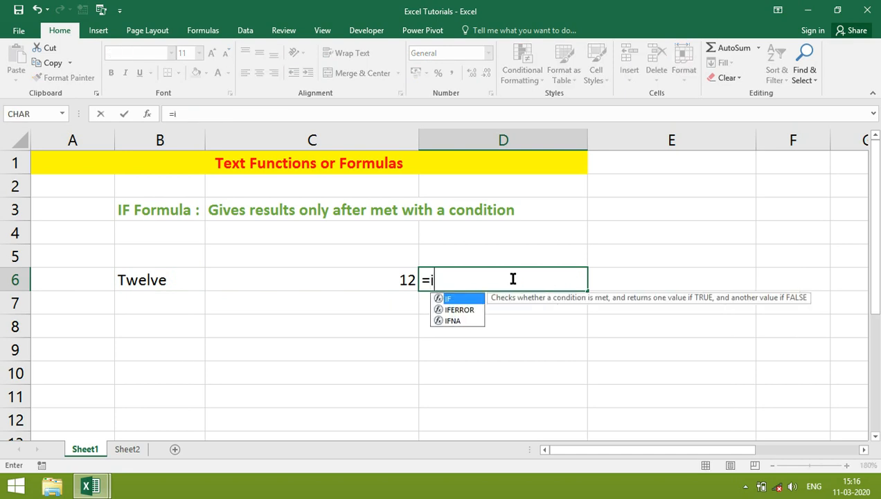
pyautogui.write('f(')
pyautogui.press('Left')
pyautogui.press('Left')
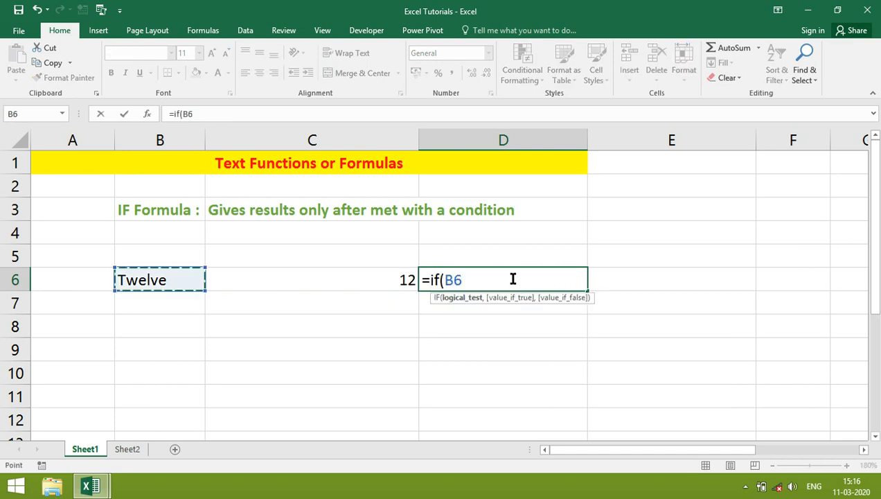
pyautogui.write('=')
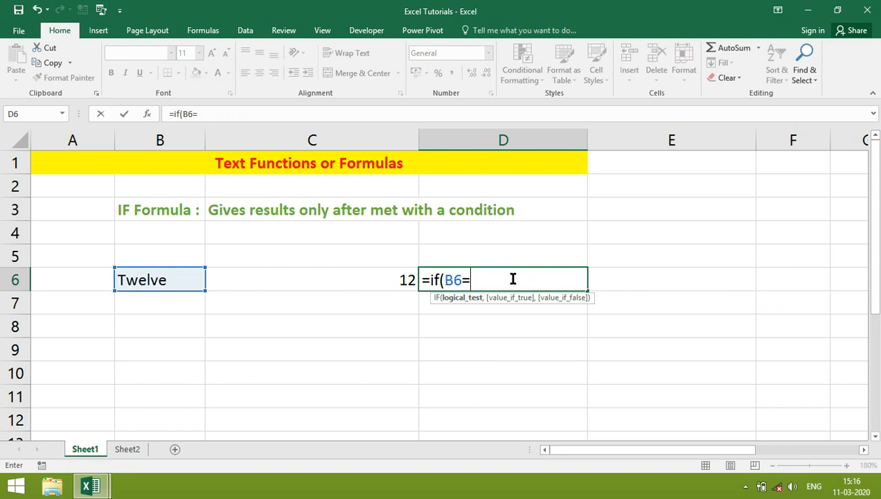
pyautogui.write('"Twelve",')
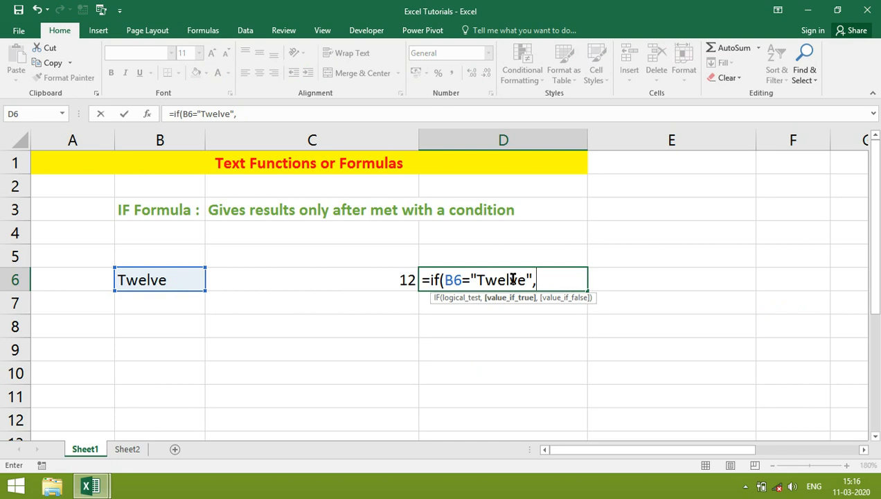
pyautogui.write('(')
pyautogui.press('Left')
pyautogui.write('*')
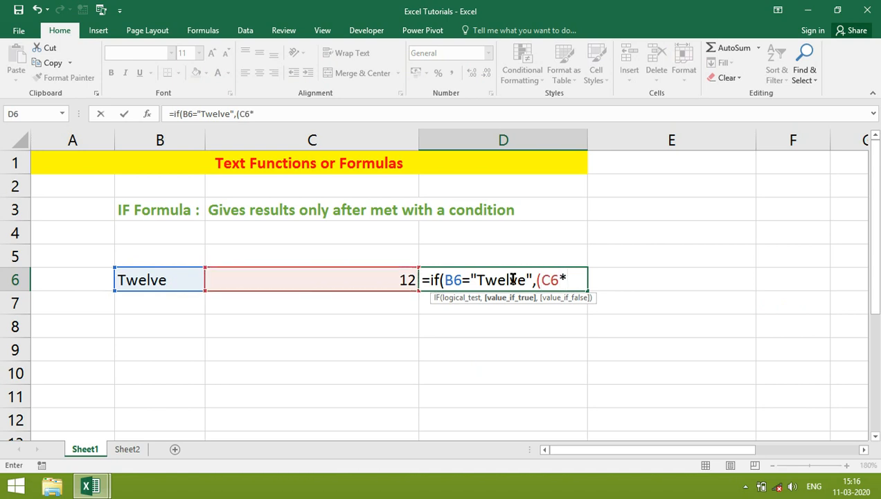
pyautogui.write('2),')
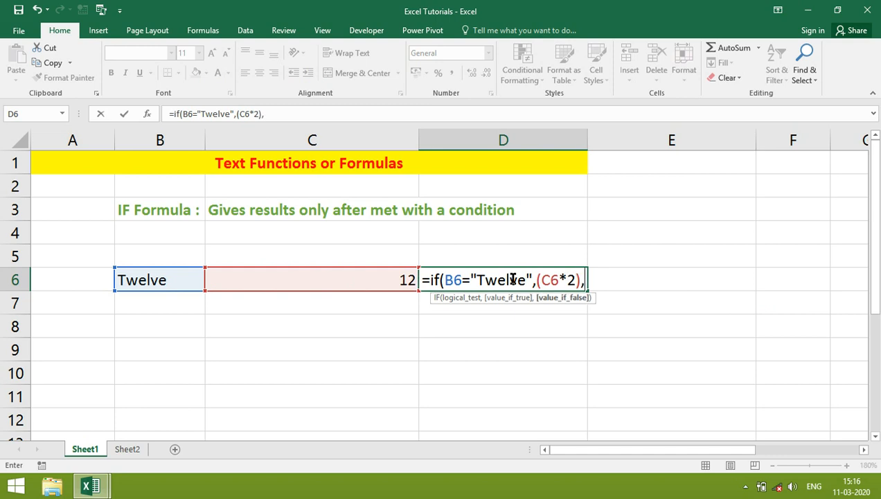
pyautogui.write('false)')
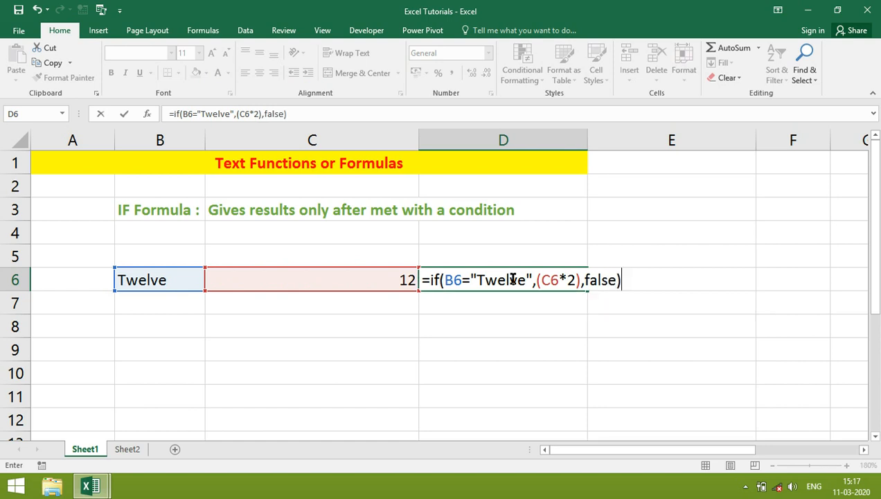
pyautogui.press('Return')
# Step: Enter the text "only equal to" in cell B7
pyautogui.click(513, 278)
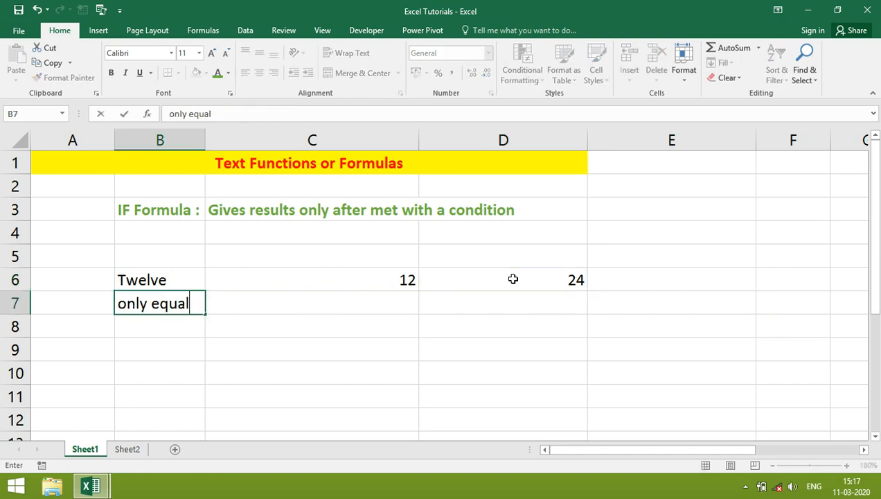
pyautogui.write('to')
pyautogui.press('Return')
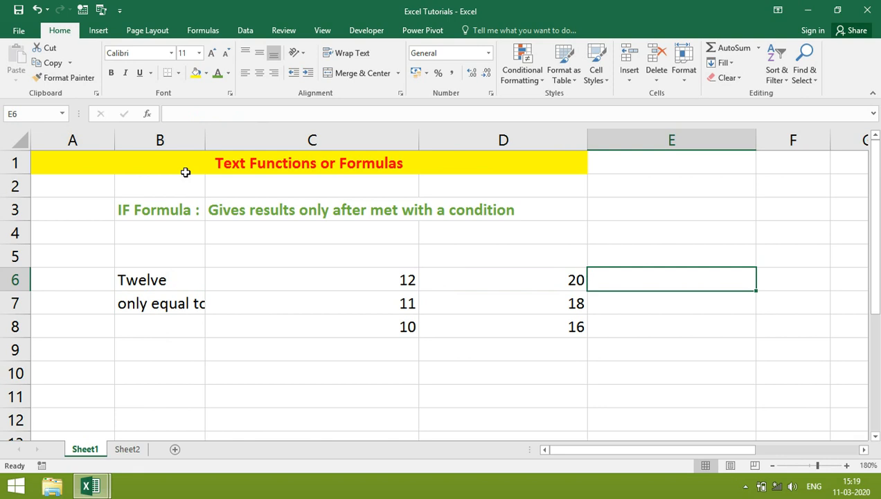
# Step: Enter the formula =IF(C6=12,D6*2,0) in E6 to double D6 only when C6 equals 12
pyautogui.write('=if(')
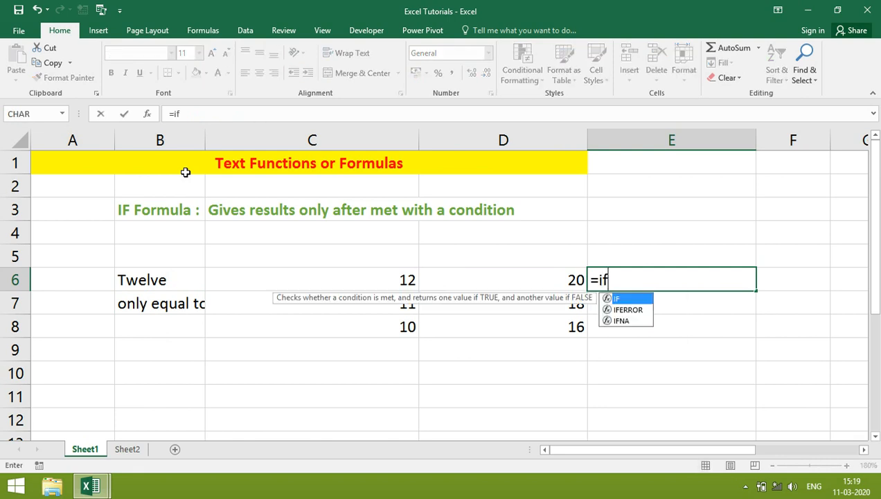
pyautogui.press('Left')
pyautogui.press('Left')
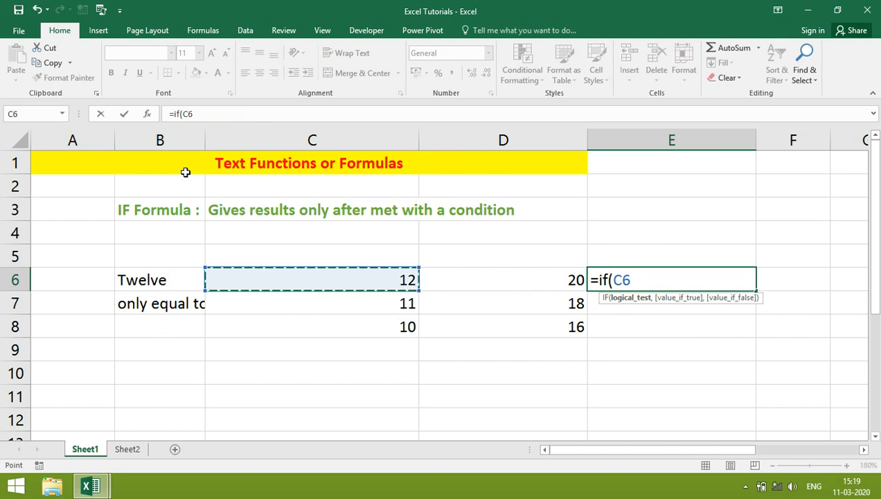
pyautogui.write('=12')
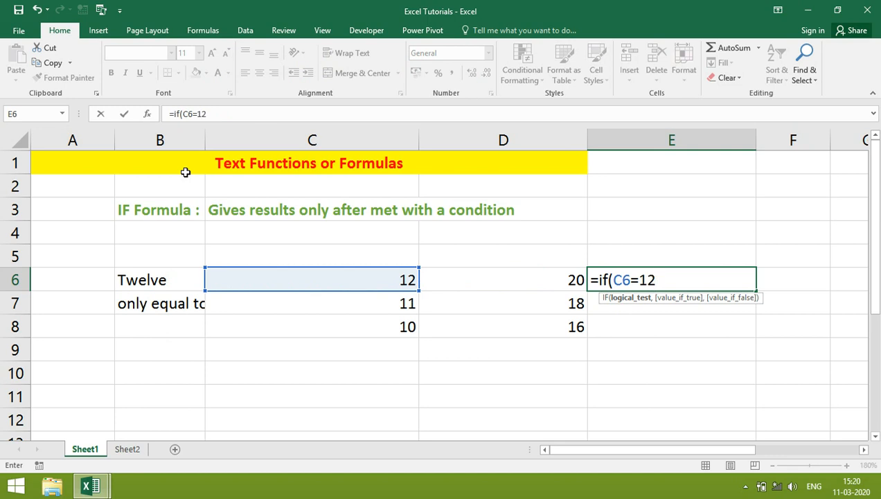
pyautogui.write(',')
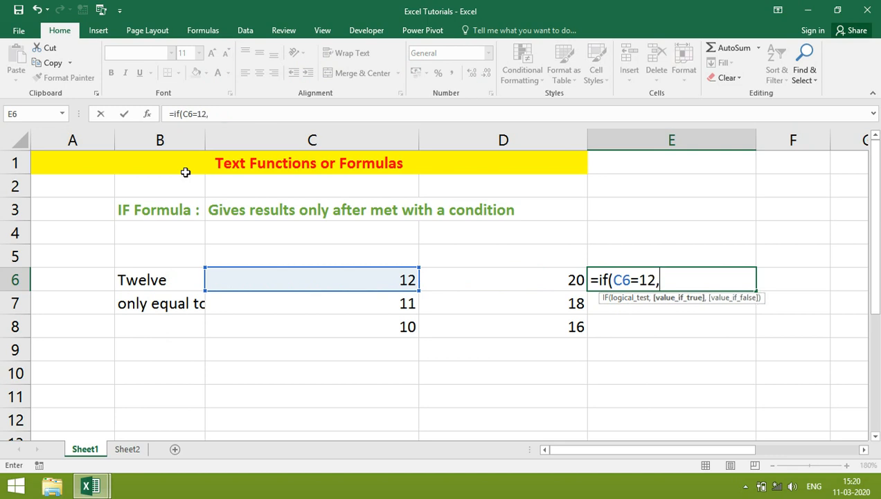
pyautogui.press('Left')
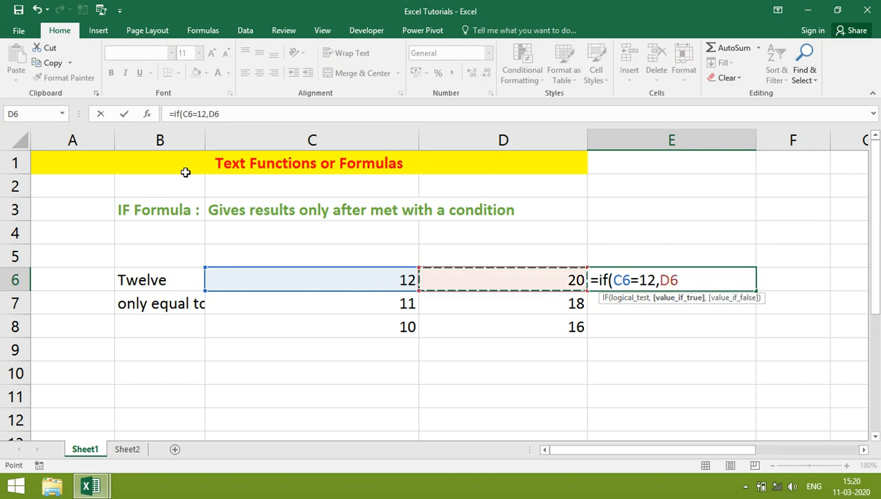
pyautogui.write('*')
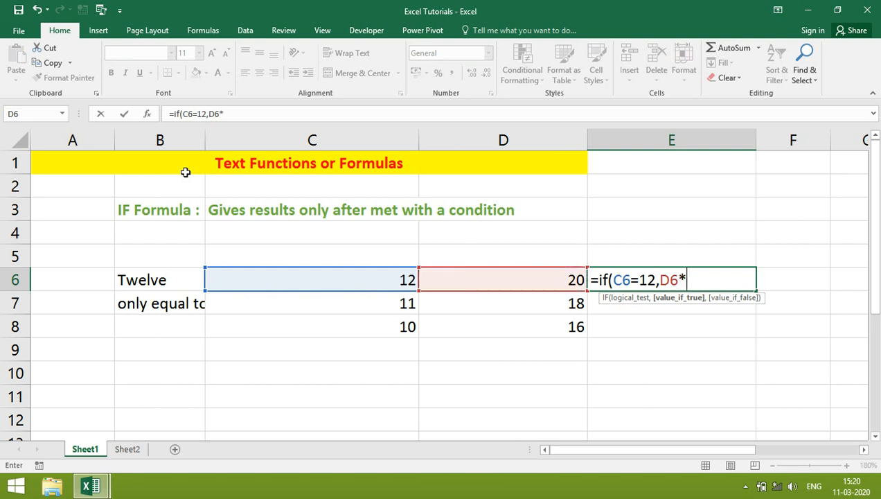
pyautogui.write('2,')
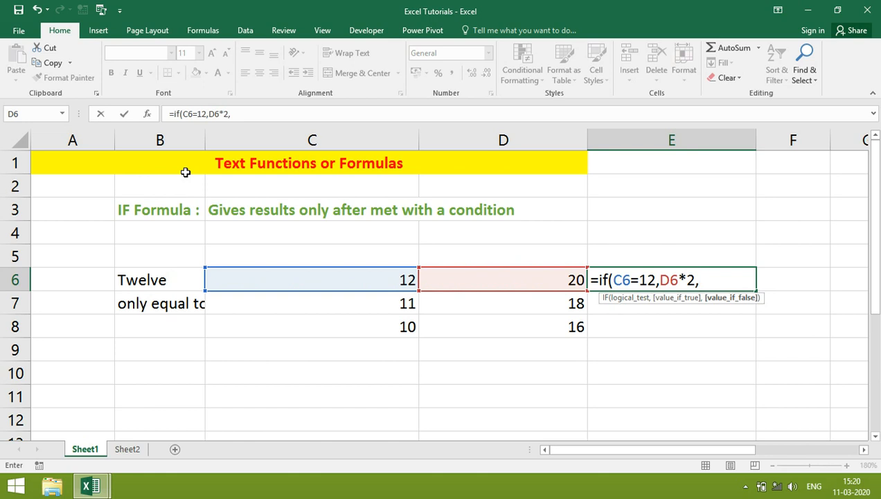
pyautogui.write('0)')
pyautogui.press('Return')
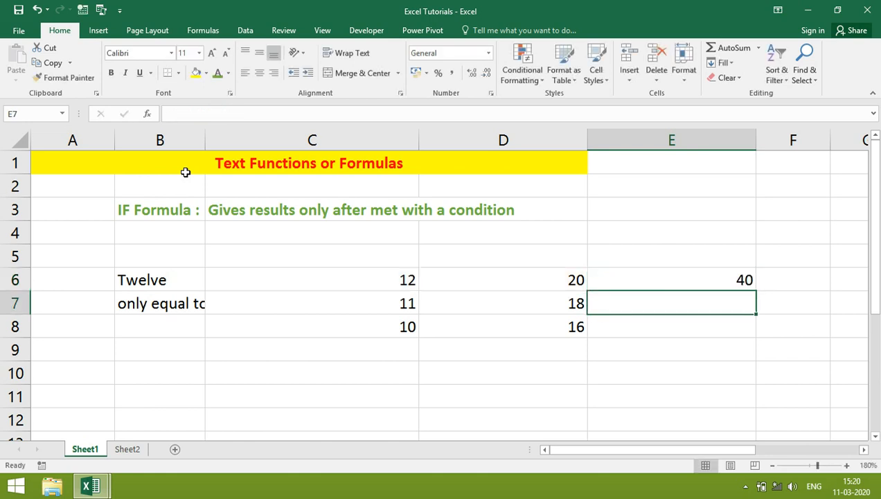
# Step: Copy the IF formula from E6 into E7:E8 and review the formulas in the three cells
pyautogui.press('Up')
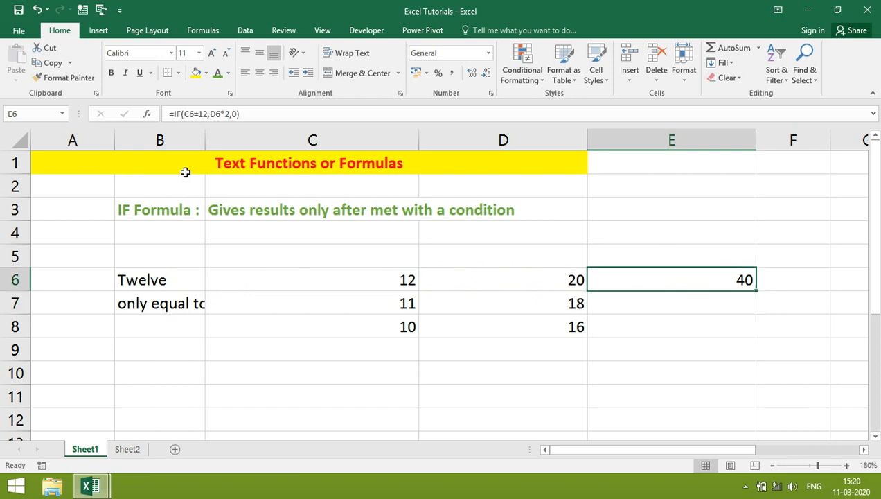
pyautogui.hotkey('ctrl', 'c')
pyautogui.press('Down')
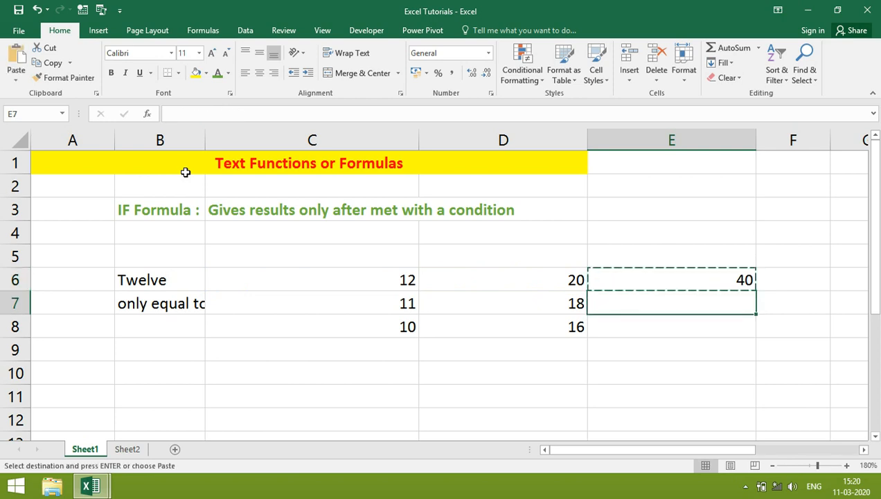
pyautogui.hotkey('shift', 'Down')
pyautogui.press('Return')
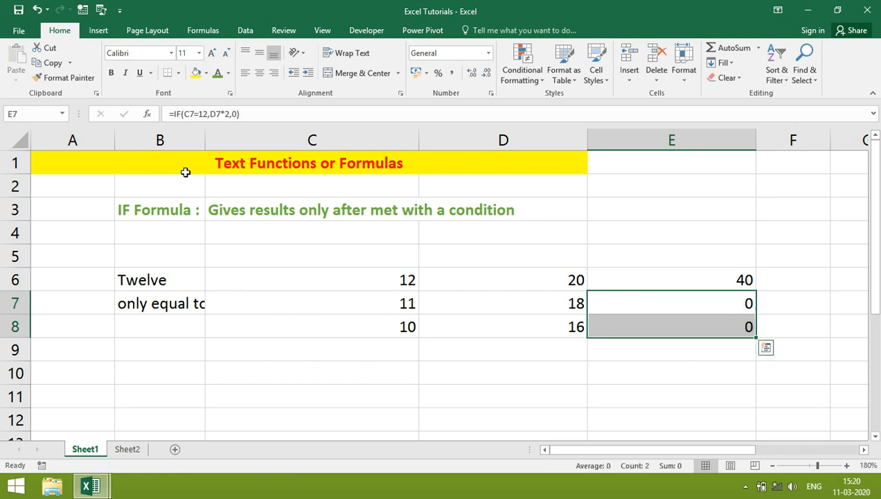
pyautogui.press('Up')
pyautogui.press('Down')
pyautogui.press('Down')
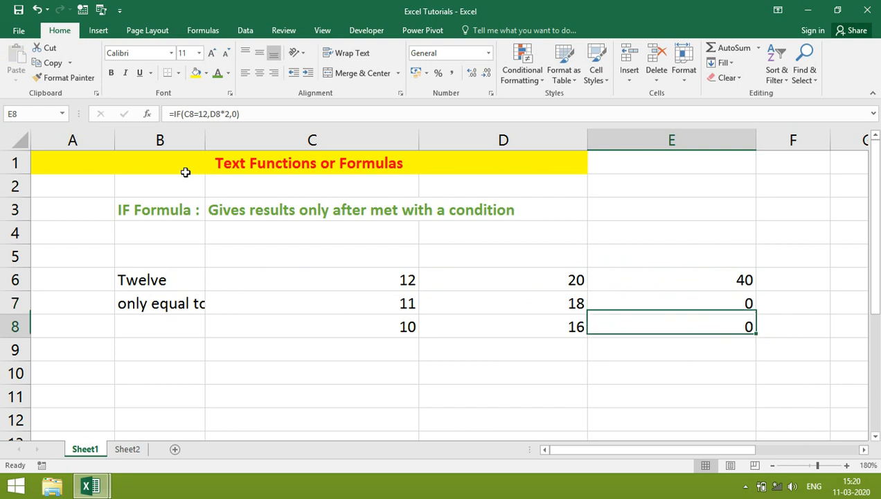
pyautogui.press('Up')
pyautogui.press('Up')
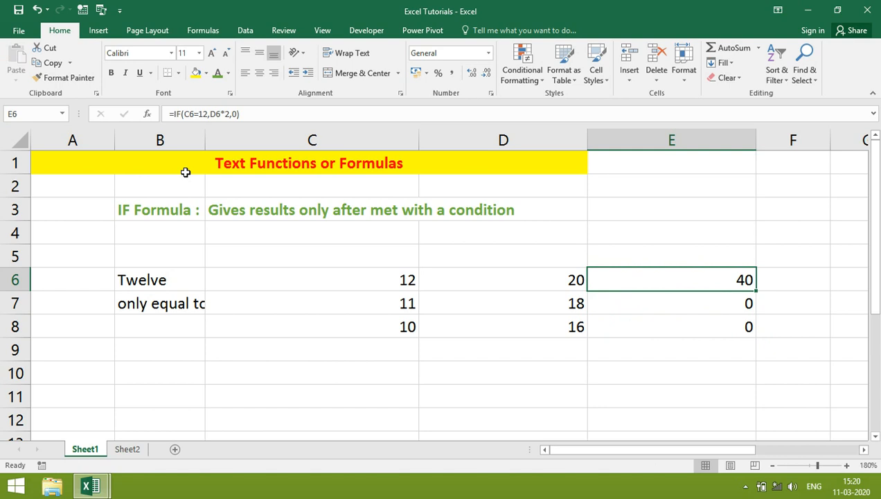
# Step: Change the condition in E6 to less than or equal to 12, giving =IF(C6<=12,D6*2,0)
pyautogui.press('F2')
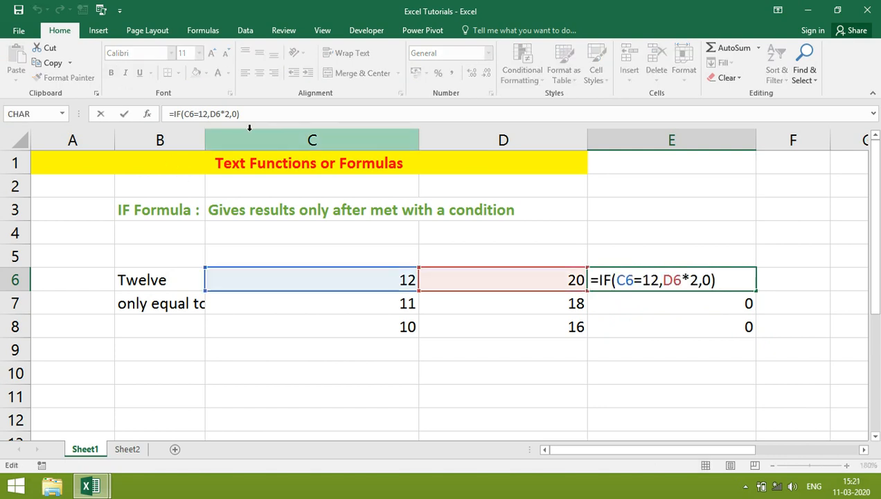
pyautogui.click(643, 280)
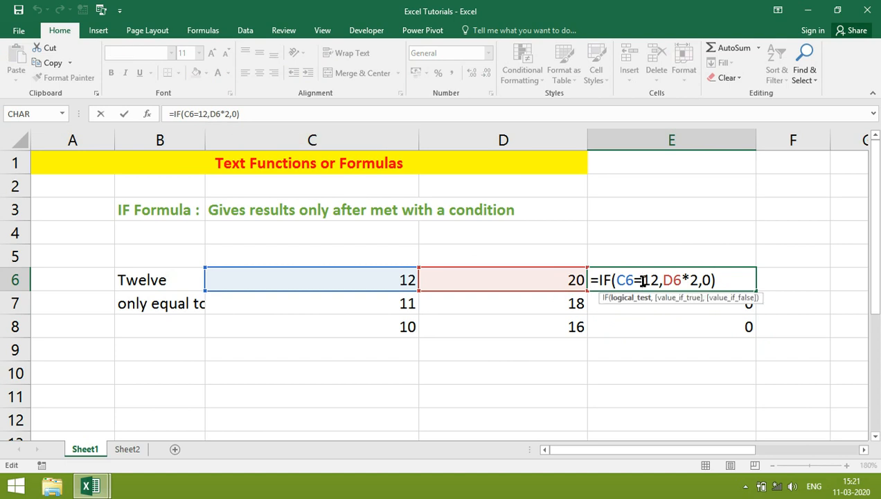
pyautogui.write('<')
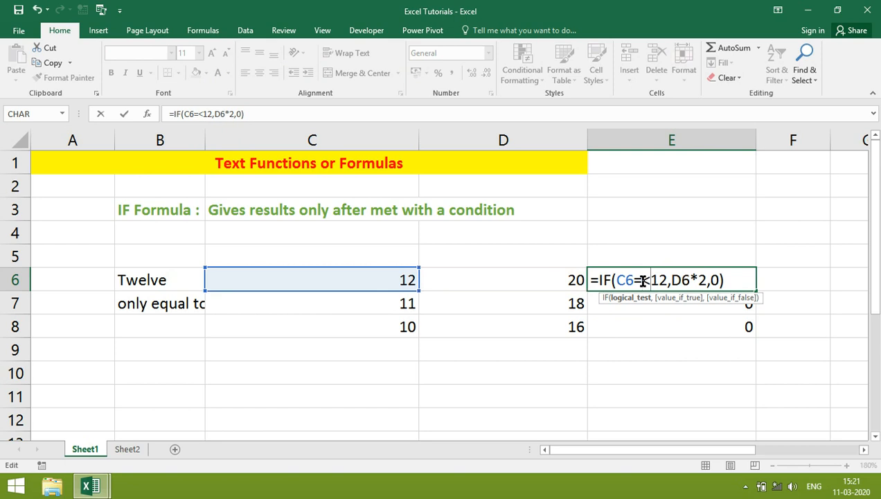
pyautogui.press('Return')
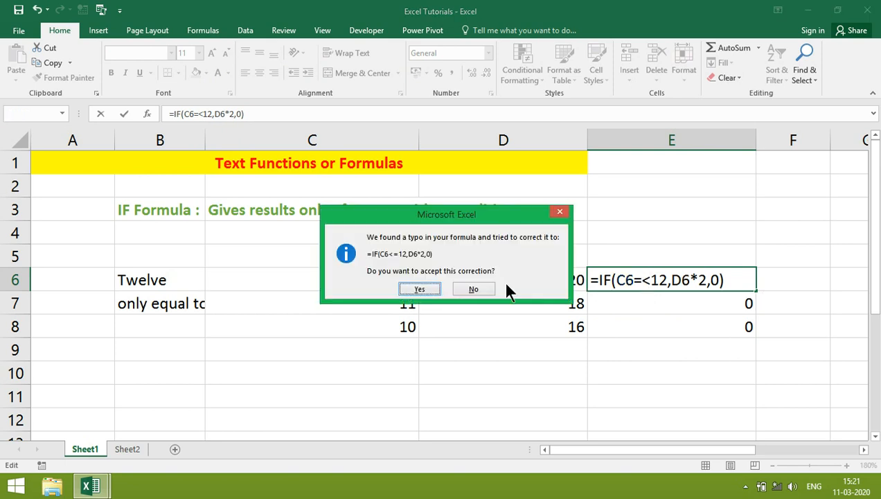
pyautogui.click(429, 287)
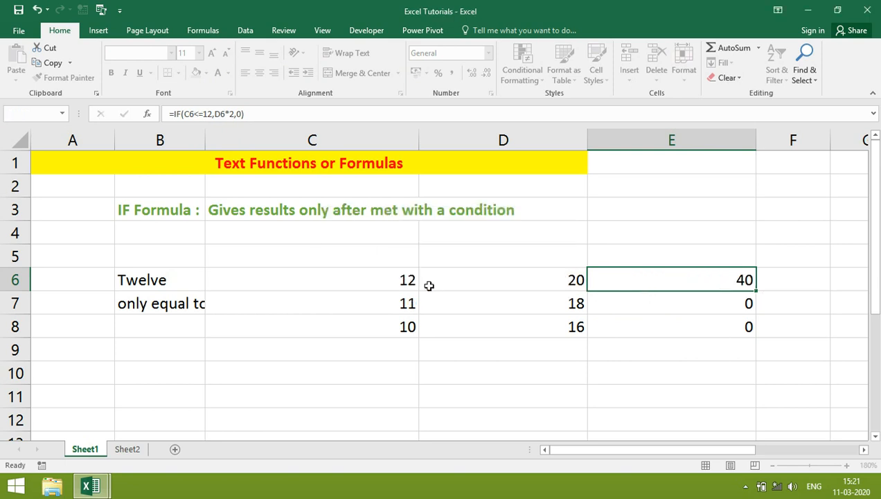
# Step: Copy the less-than-or-equal IF formula from E6 into E7:E8
pyautogui.press('Up')
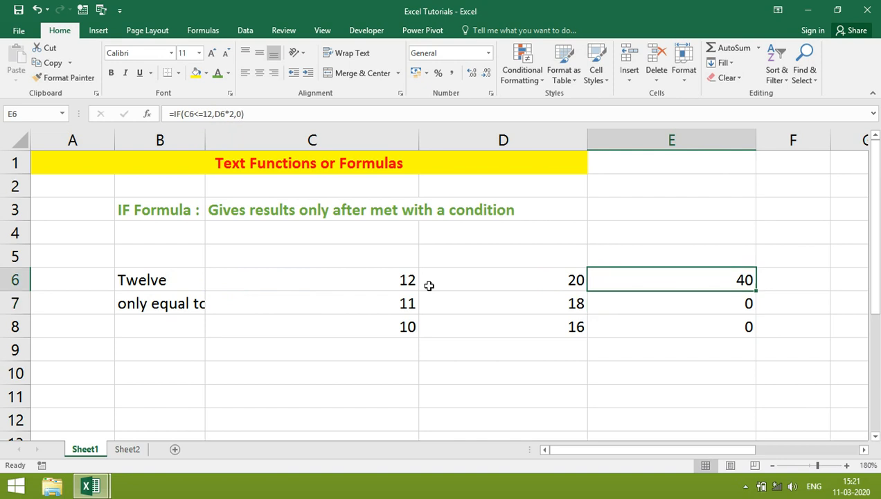
pyautogui.hotkey('ctrl', 'c')
pyautogui.press('Down')
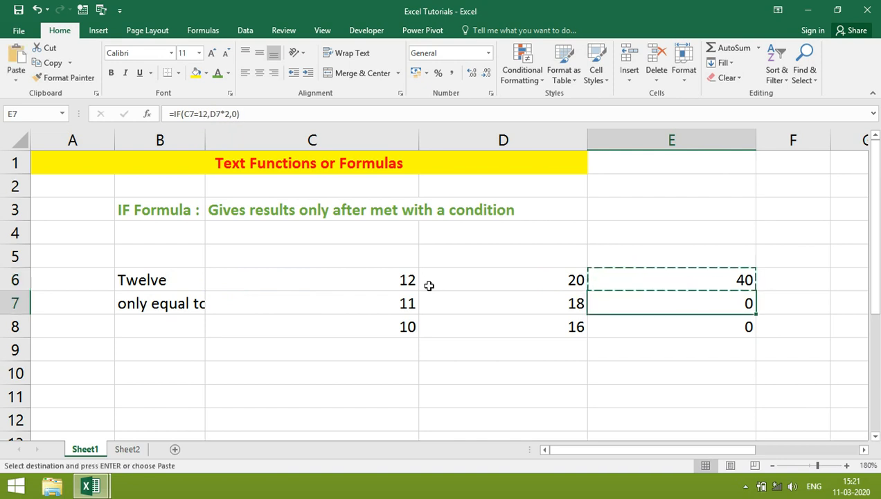
pyautogui.hotkey('shift', 'Down')
pyautogui.hotkey('ctrl', 'v')
pyautogui.press('Escape')
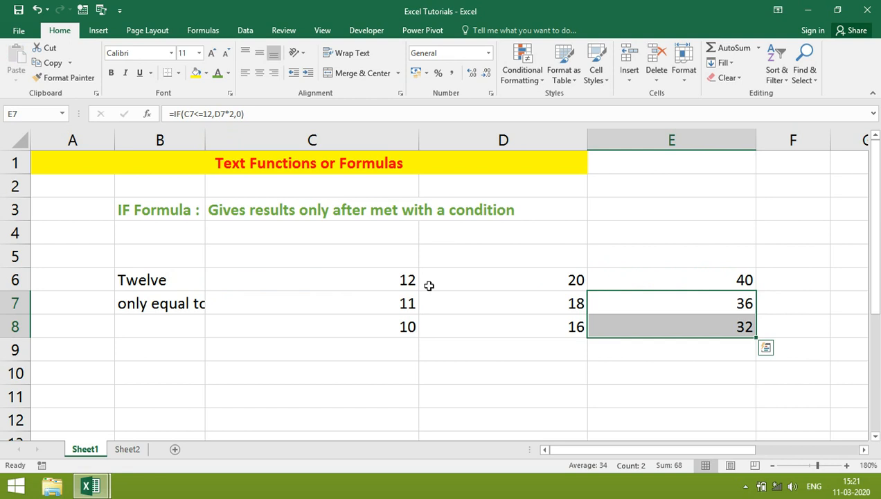
# Step: Change the comparison in E6 to greater than or equal, giving =IF(C6>=12,D6*2,0)
pyautogui.press('Up')
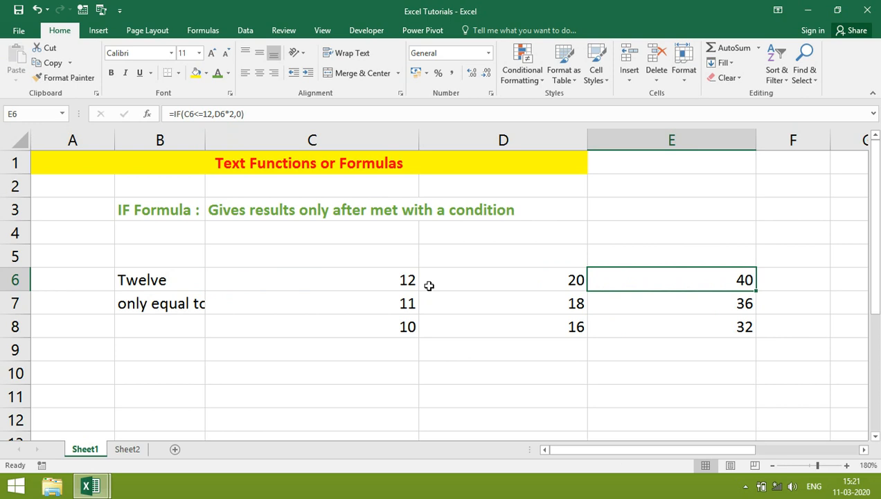
pyautogui.press('F2')
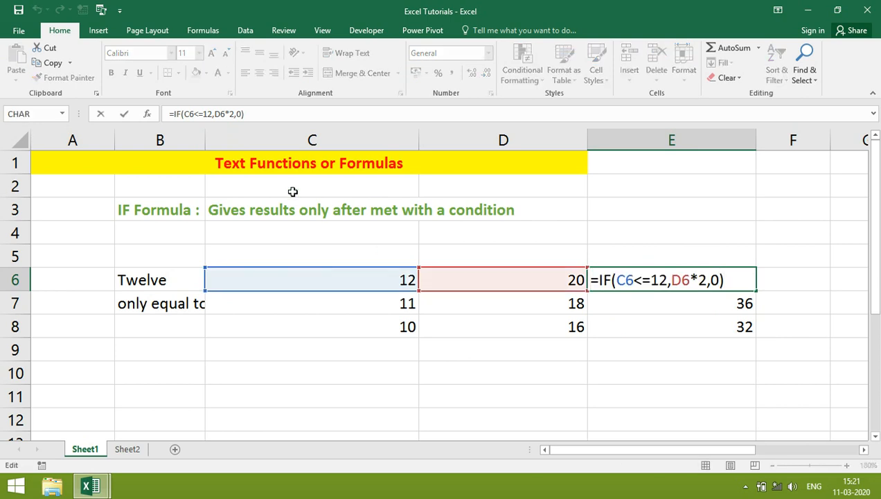
pyautogui.click(199, 115)
pyautogui.press('BackSpace')
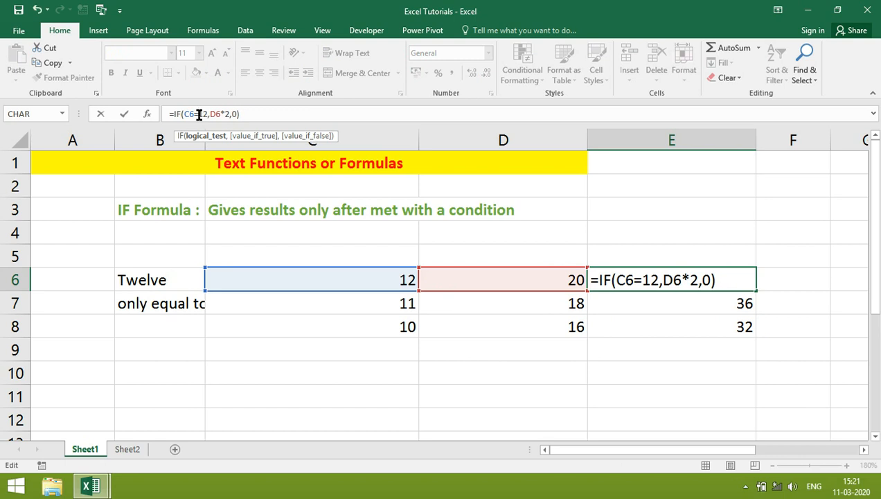
pyautogui.write('>')
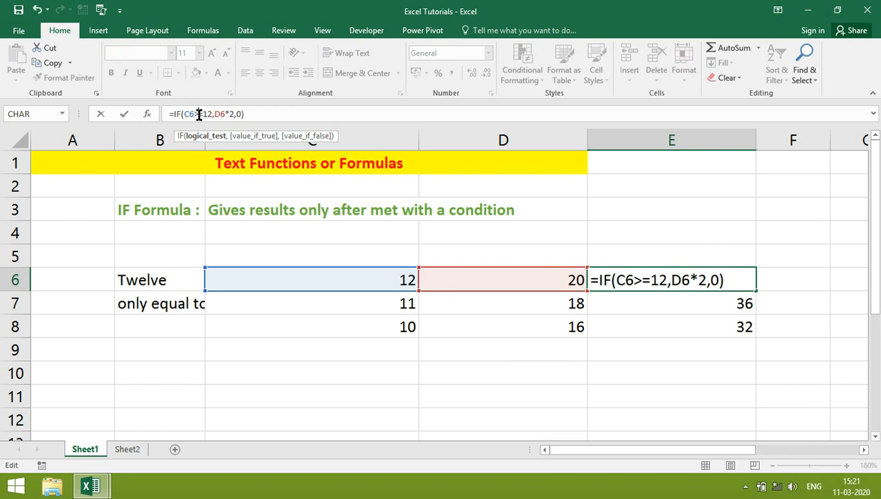
pyautogui.press('Return')
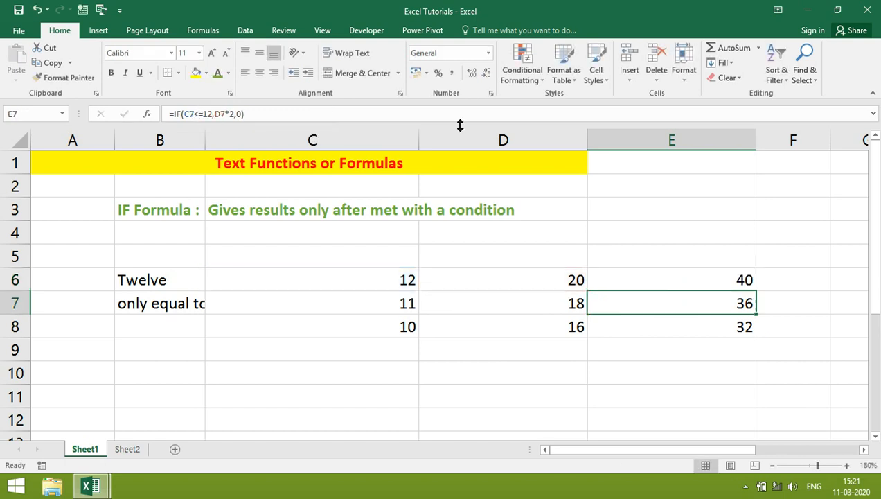
# Step: Copy the greater-than-or-equal IF formula from E6 into E7:E8
pyautogui.press('Up')
pyautogui.hotkey('ctrl', 'c')
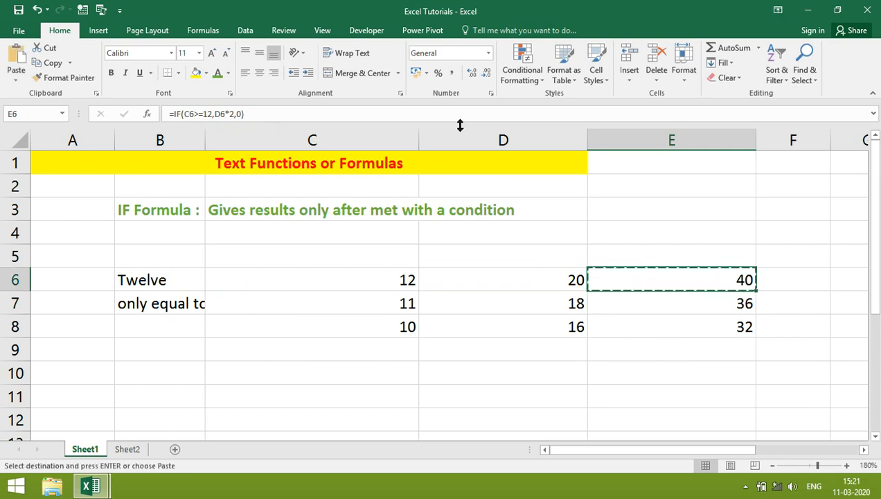
pyautogui.press('Down')
pyautogui.hotkey('shift', 'Down')
pyautogui.hotkey('ctrl', 'v')
pyautogui.press('Return')
pyautogui.press('Down')
pyautogui.press('Down')
pyautogui.press('Up')
pyautogui.press('Left')
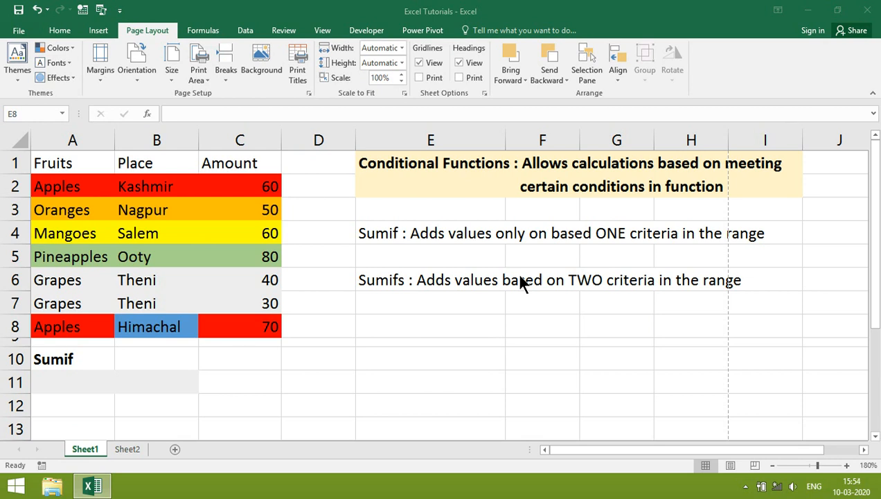
# Step: Enter the formula =SUMIF(A2:A8,A8,C2:C8) in C11 to add up the amounts for Apples
pyautogui.click(59, 188)
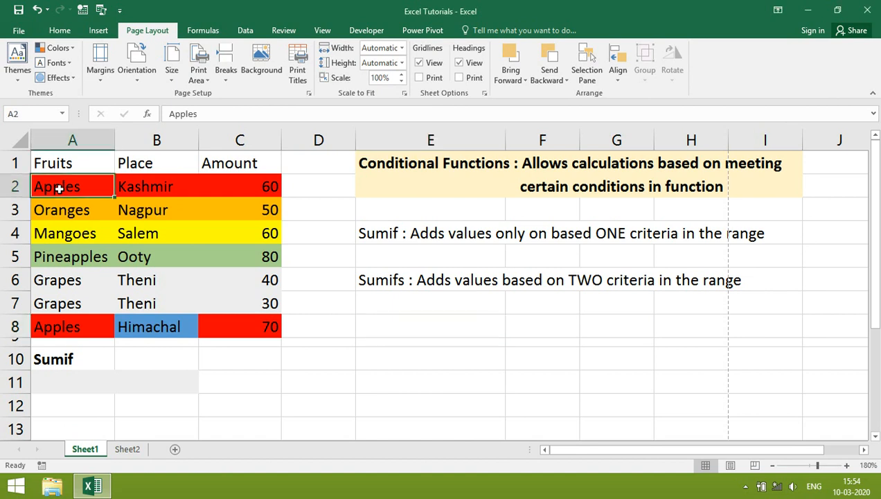
pyautogui.click(59, 383)
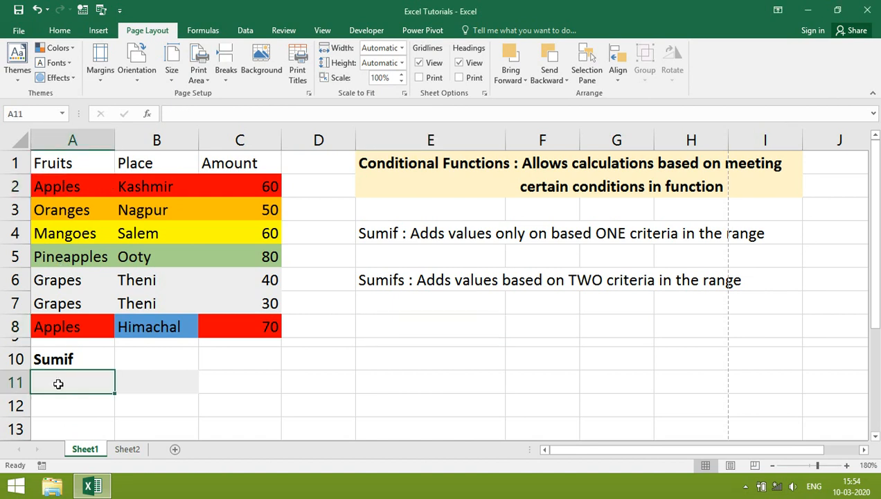
pyautogui.press('Right')
pyautogui.press('Right')
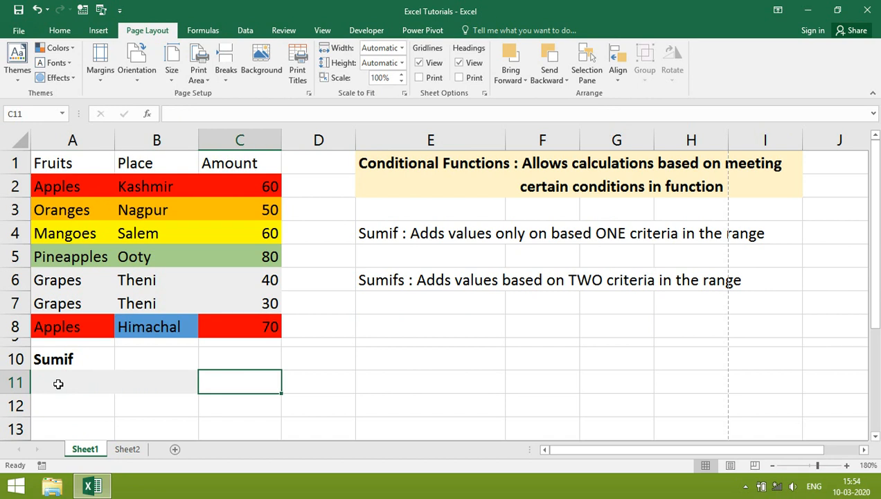
pyautogui.write('=SUMIF')
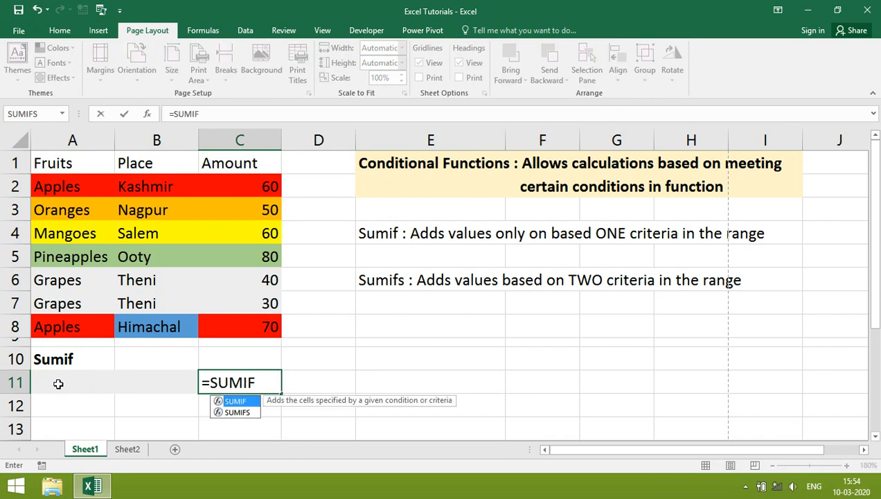
pyautogui.write('(')
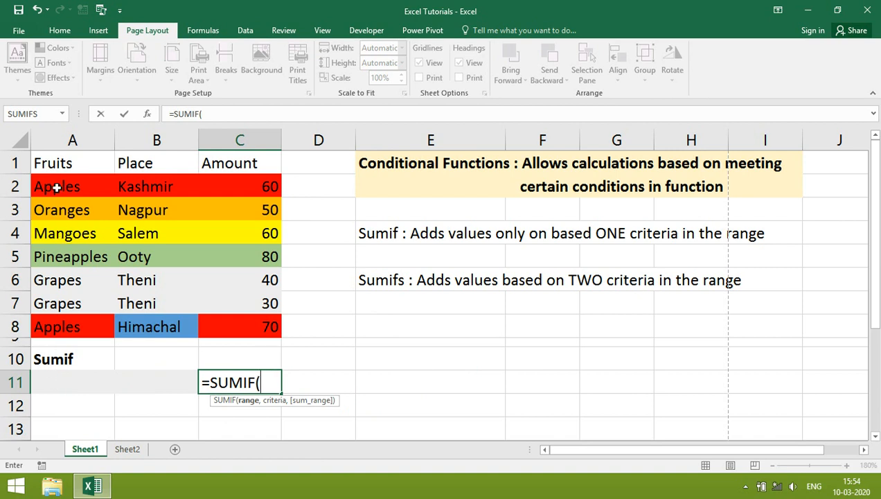
pyautogui.moveTo(57, 186); pyautogui.dragTo(60, 321)
pyautogui.write(',')
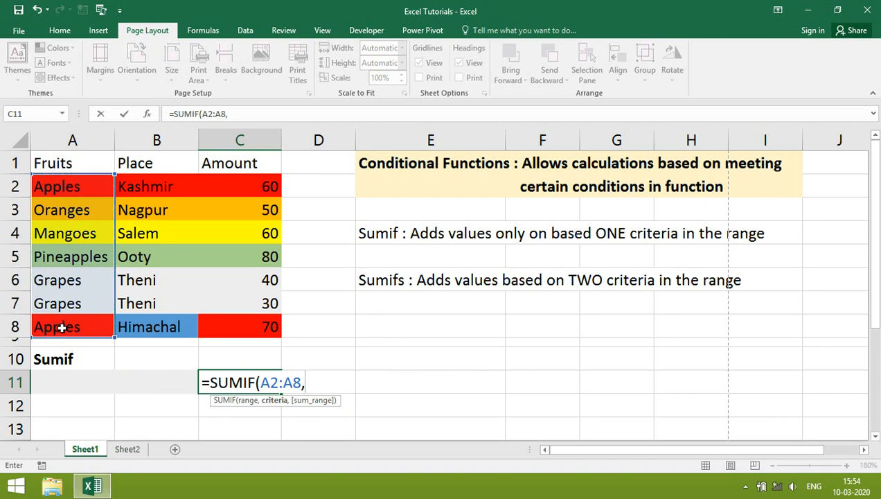
pyautogui.click(61, 329)
pyautogui.write(',')
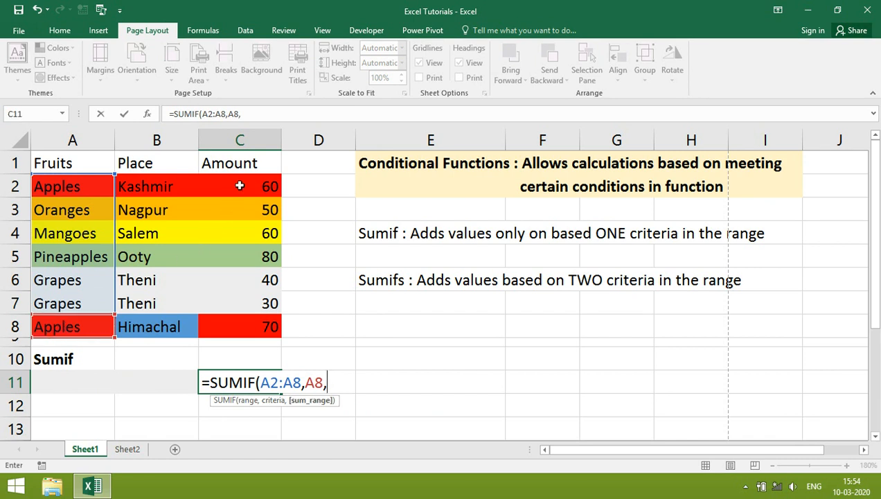
pyautogui.moveTo(239, 185); pyautogui.dragTo(238, 329)
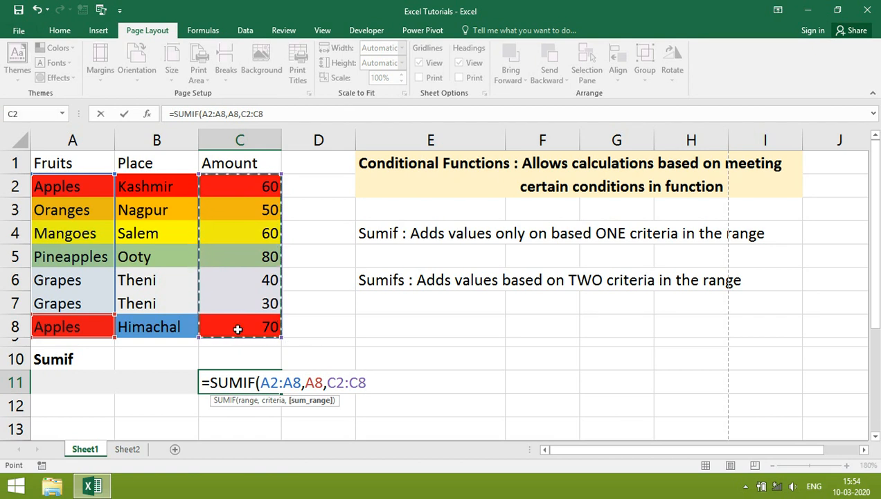
pyautogui.write(')')
pyautogui.press('Return')
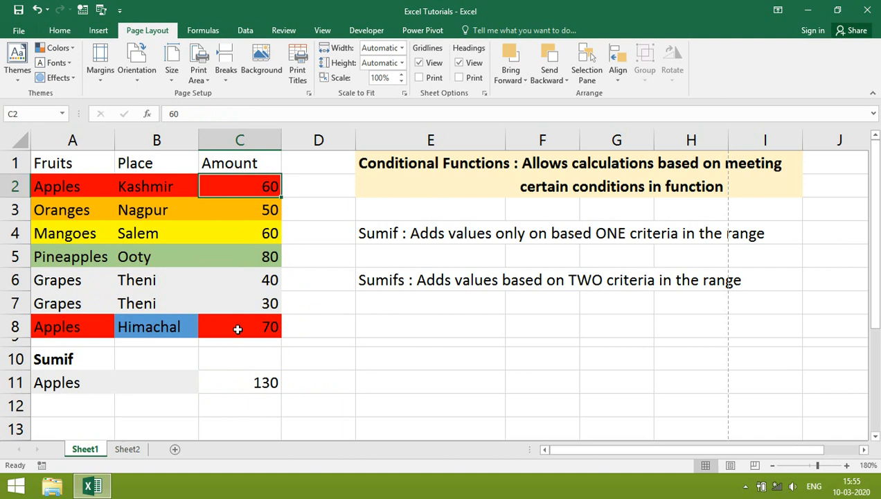
# Step: Enter the heading "Sumifs" in cell A13
pyautogui.press('Down')
pyautogui.press('Down')
pyautogui.press('Down')
pyautogui.press('Down')
pyautogui.press('Down')
pyautogui.press('Down')
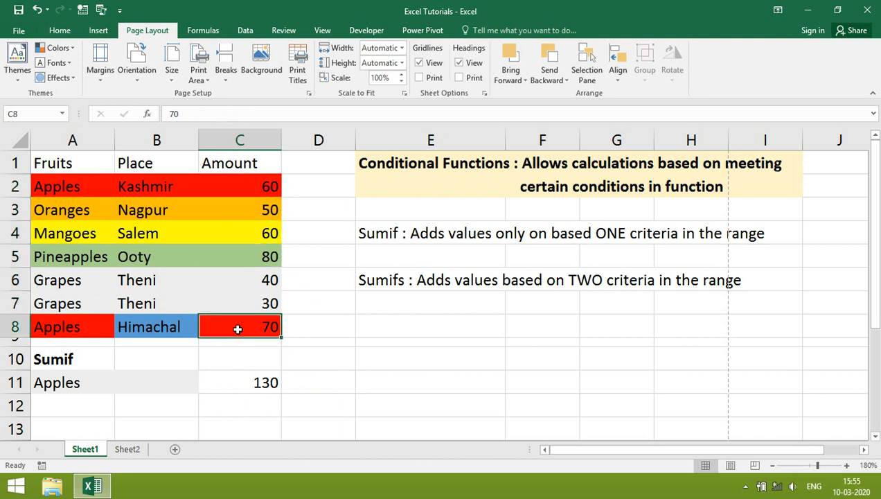
pyautogui.press('Down')
pyautogui.press('Down')
pyautogui.press('Down')
pyautogui.press('Down')
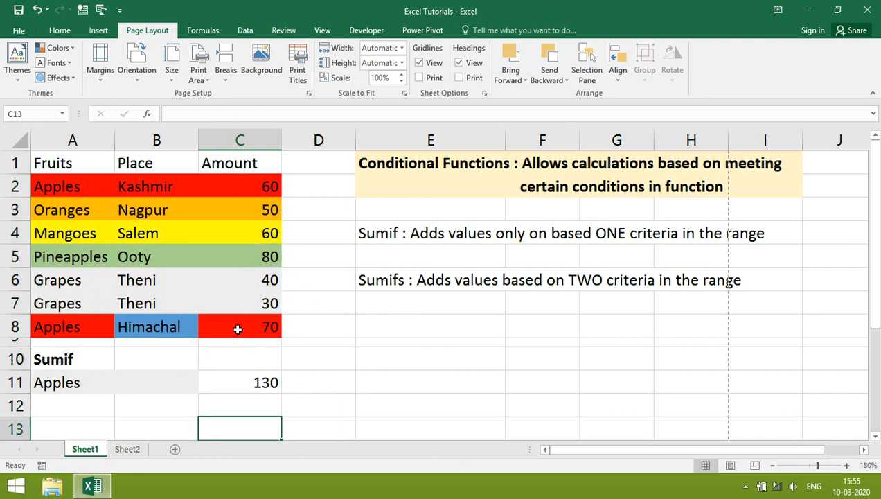
pyautogui.press('Left')
pyautogui.press('Left')
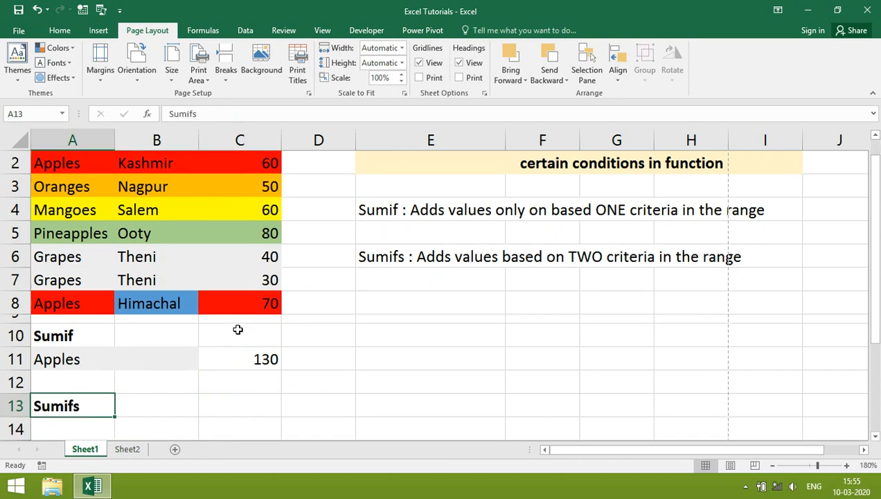
# Step: Copy "Apples" from A11 to A14 and fill in "Kashmir" beside it in B14
pyautogui.press('Down')
pyautogui.press('Up')
pyautogui.press('Up')
pyautogui.press('Up')
pyautogui.hotkey('ctrl', 'c')
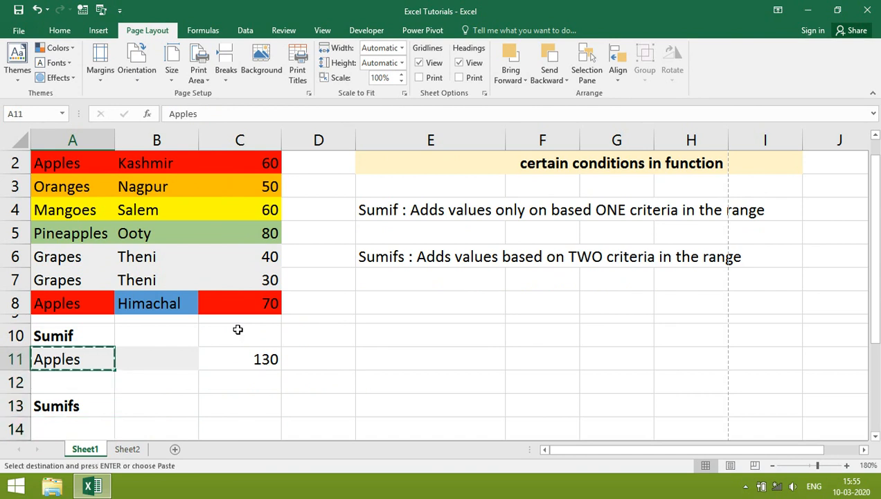
pyautogui.press('Down')
pyautogui.press('Down')
pyautogui.press('Down')
pyautogui.press('Return')
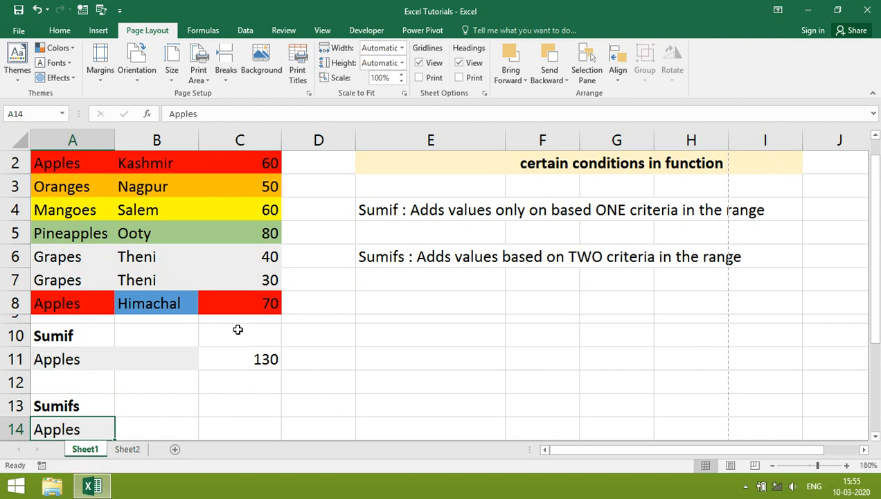
pyautogui.press('Right')
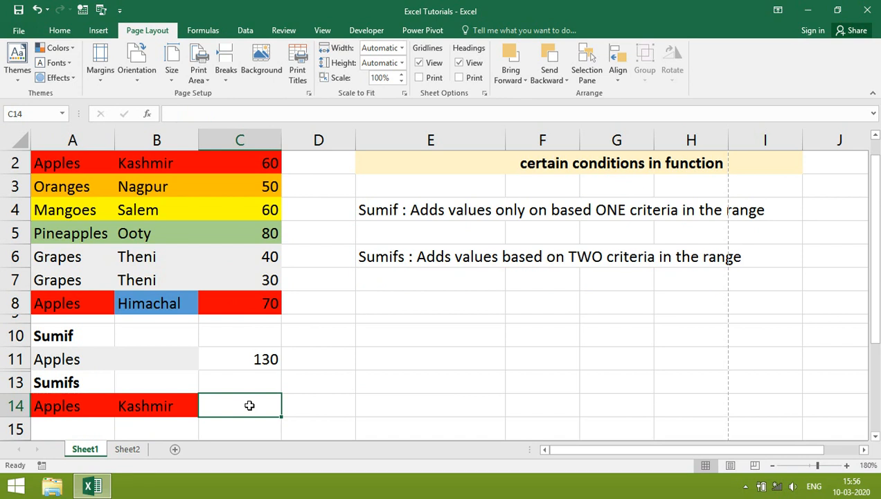
# Step: Start a SUMIFS formula in C14 with sum range C2:C8, first criteria range A2:A8 and the Apples cell A8 as first criterion
pyautogui.click(61, 162)
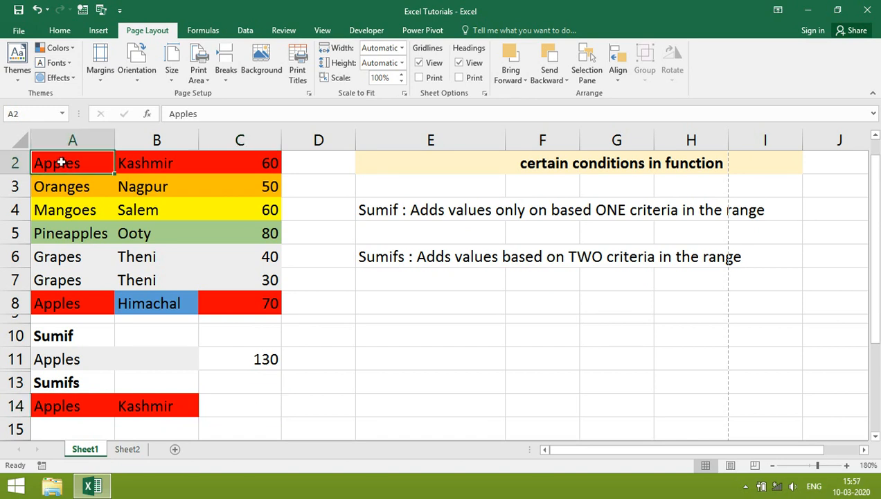
pyautogui.click(137, 166)
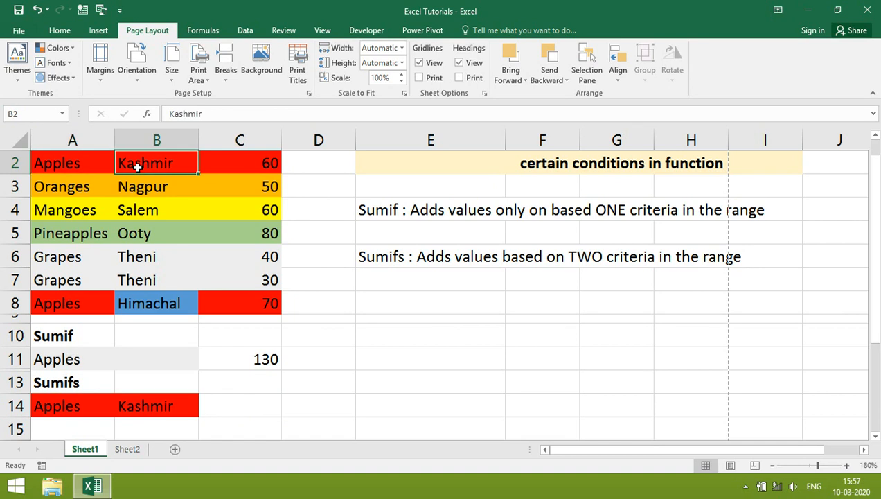
pyautogui.click(239, 408)
pyautogui.write('=sumifs')
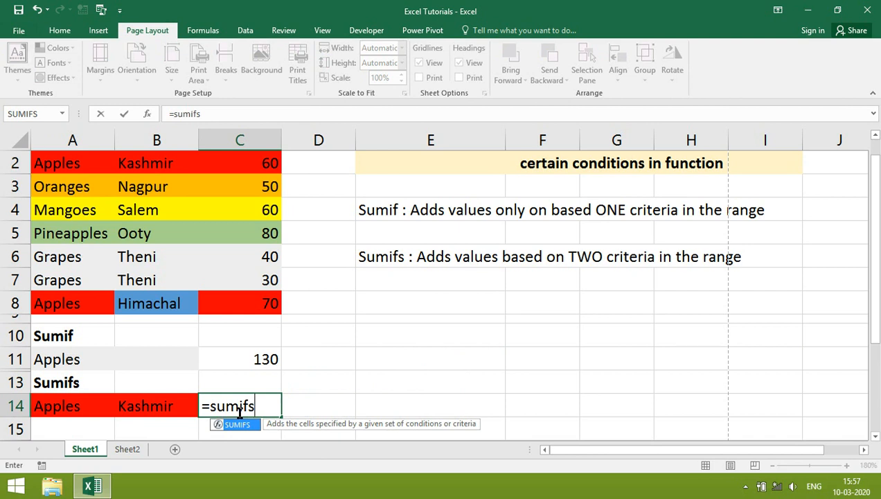
pyautogui.write('(')
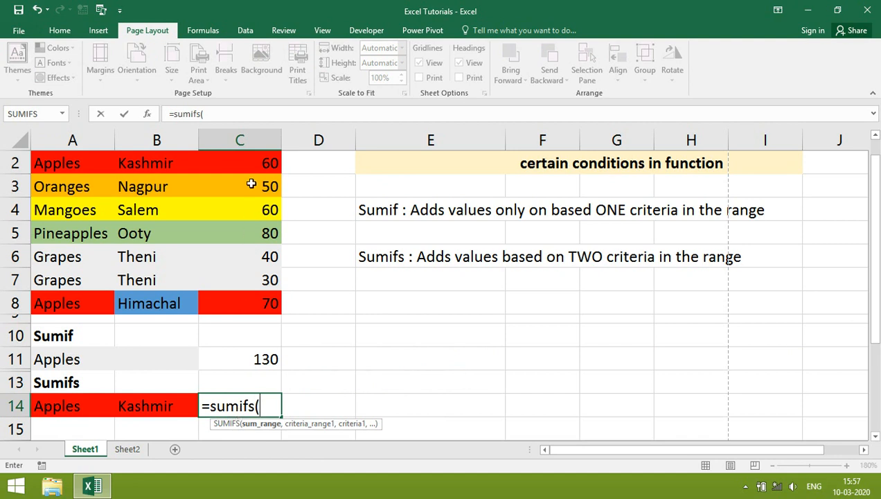
pyautogui.moveTo(248, 162); pyautogui.dragTo(248, 300)
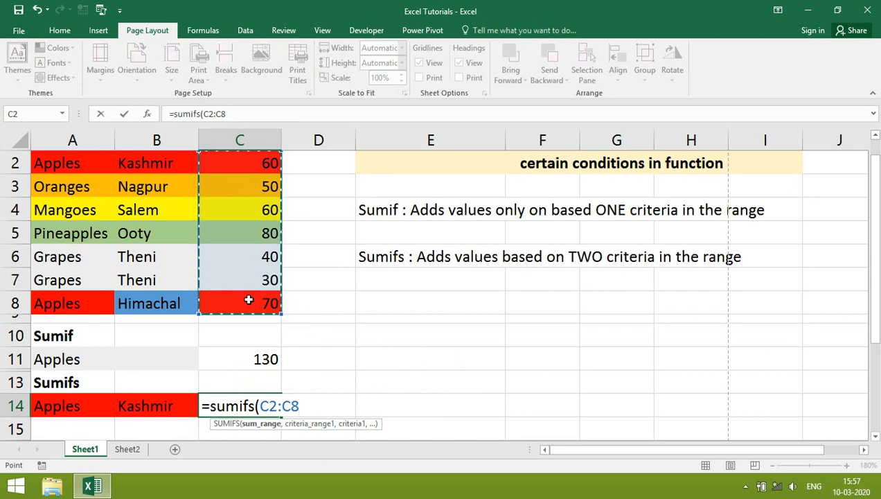
pyautogui.write(',')
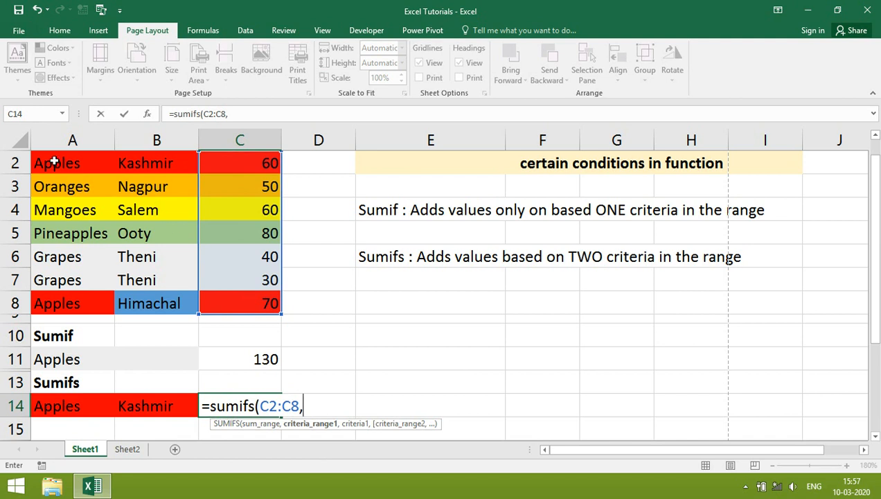
pyautogui.moveTo(54, 161); pyautogui.dragTo(61, 303)
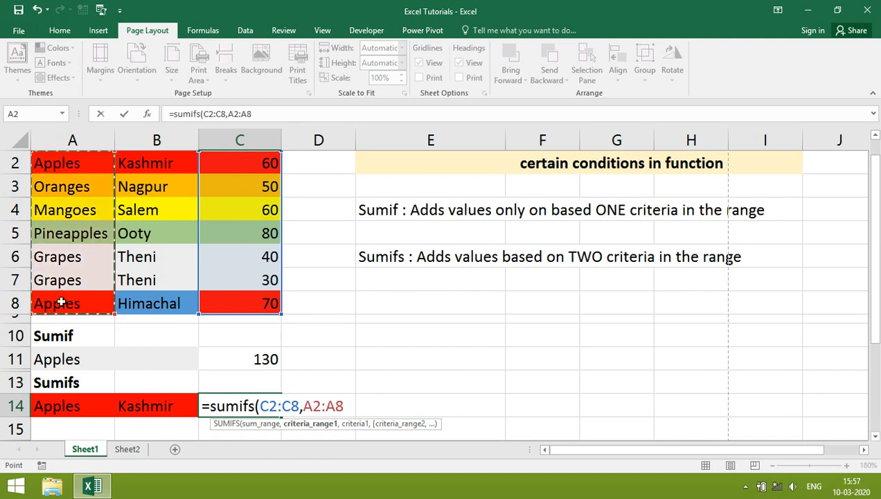
pyautogui.write(',')
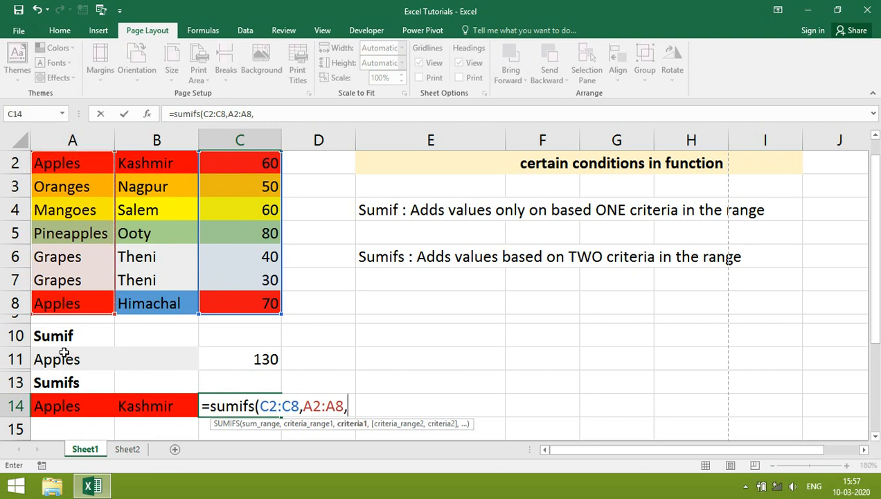
pyautogui.click(62, 303)
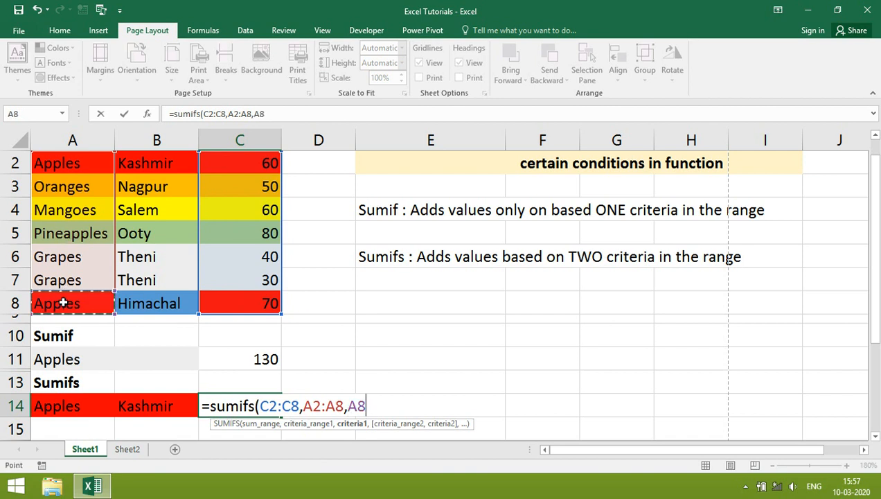
# Step: Complete the C14 SUMIFS formula with second criteria range B2:B8 and the Kashmir cell B2 as second criterion
pyautogui.write(',')
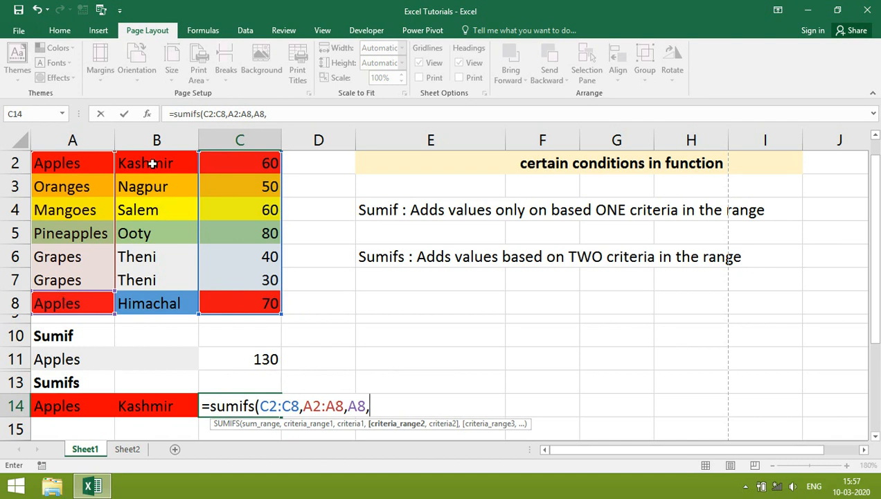
pyautogui.moveTo(151, 163); pyautogui.dragTo(150, 296)
pyautogui.write(',')
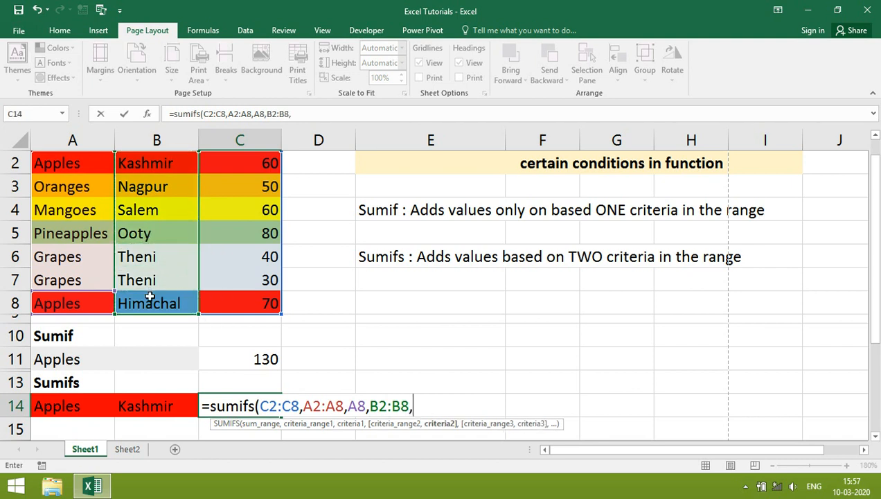
pyautogui.click(141, 164)
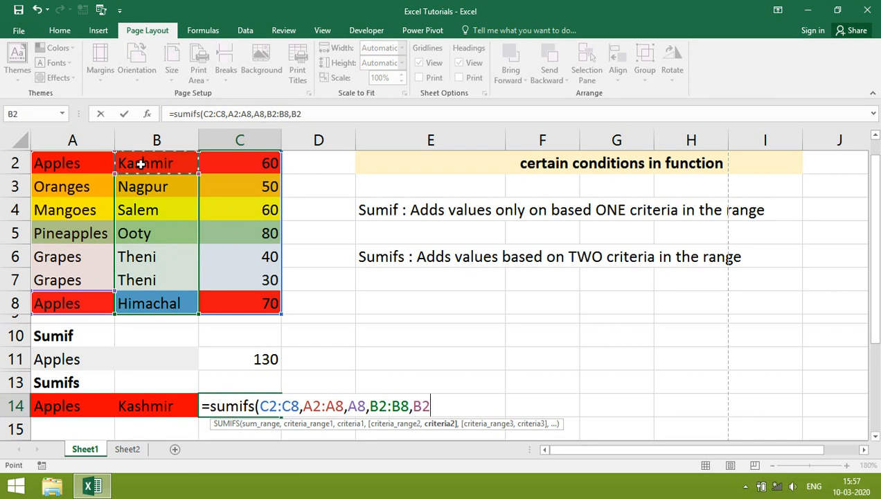
pyautogui.write(')')
pyautogui.press('Return')
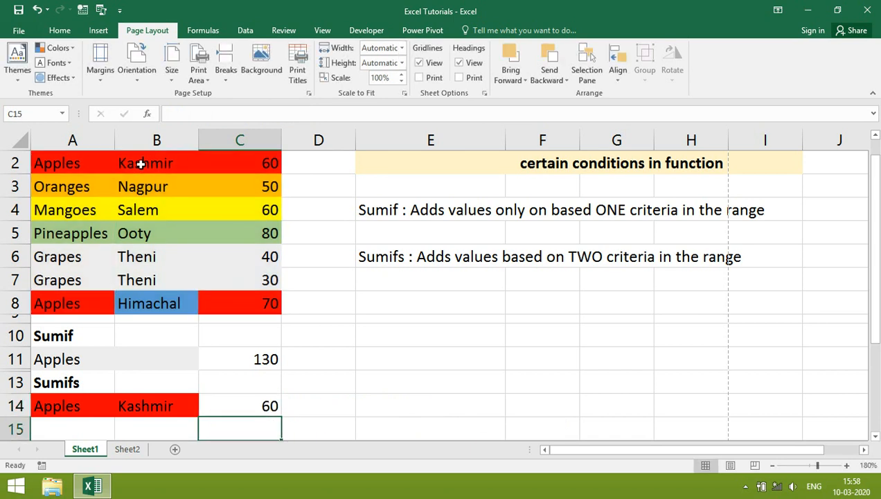
pyautogui.press('Up')
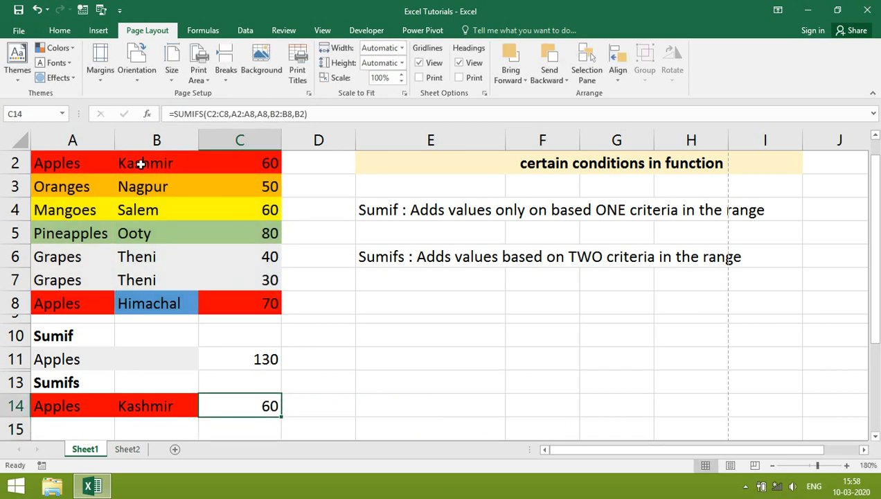